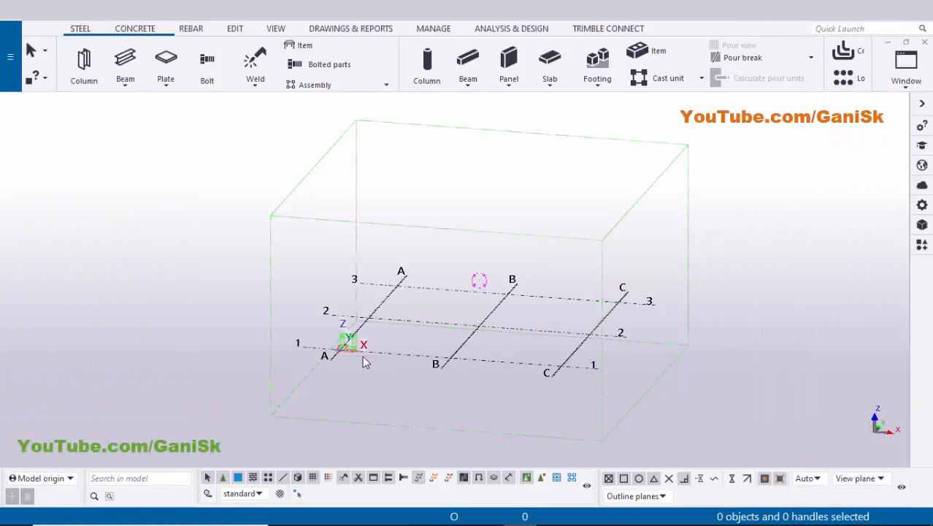
# Model a steel beam along grid line 1 from grid A to grid B and end the beam command.
pyautogui.click(83, 28)
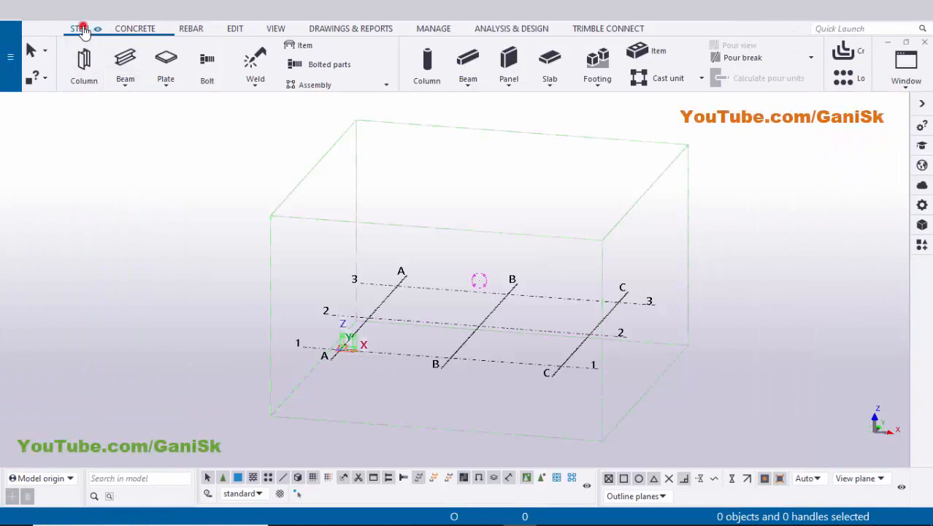
pyautogui.click(125, 58)
pyautogui.scroll(2, 336, 347)
pyautogui.scroll(1, 340, 351)
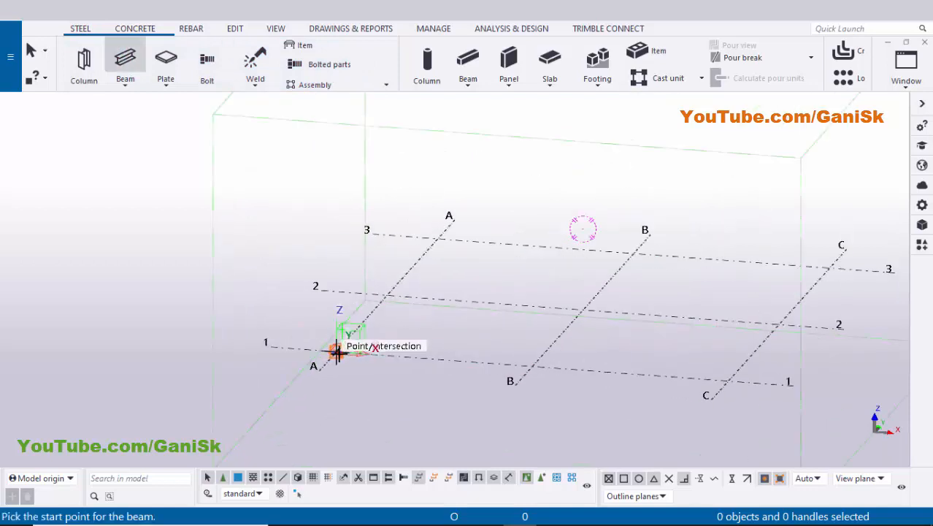
pyautogui.click(339, 352)
pyautogui.click(532, 367)
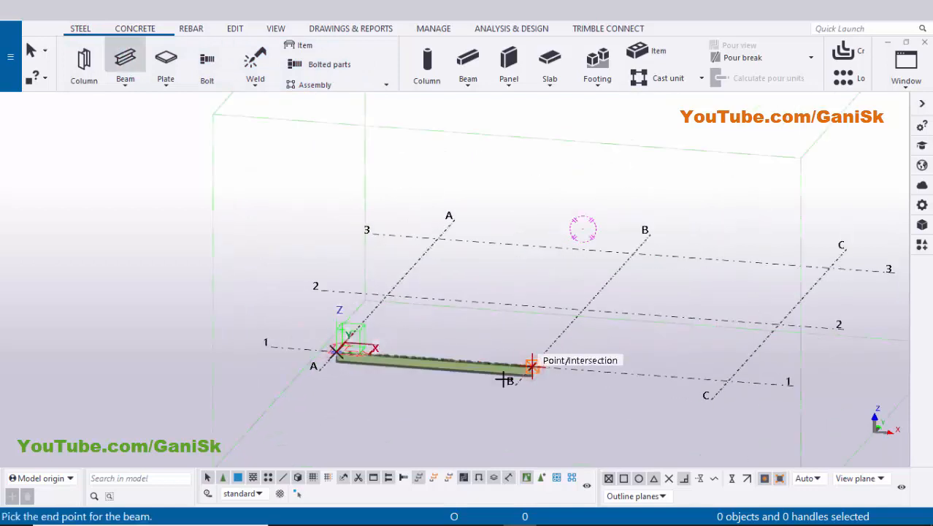
pyautogui.rightClick(439, 210)
pyautogui.click(446, 220)
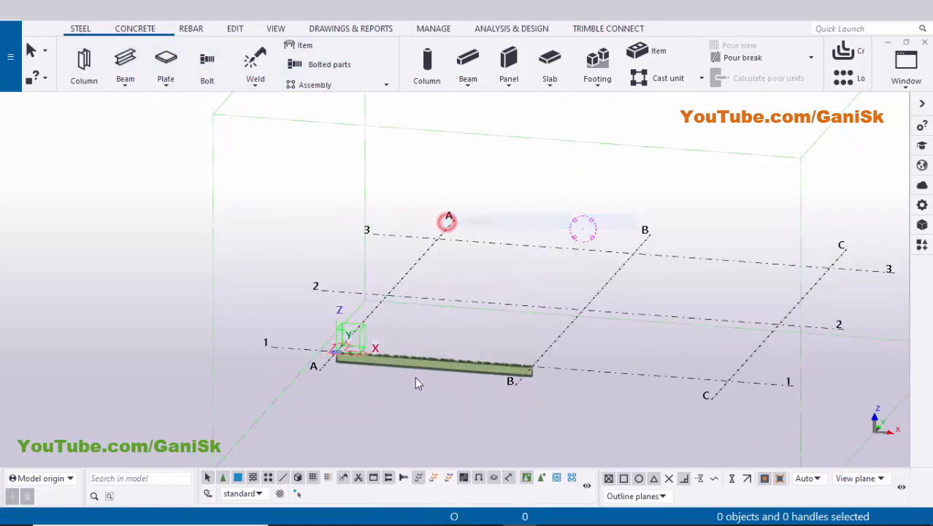
# Set the view's rotation centre near the middle of the new beam and redraw the view.
pyautogui.scroll(3, 425, 384)
pyautogui.moveTo(425, 385); pyautogui.dragTo(421, 387, button='middle')
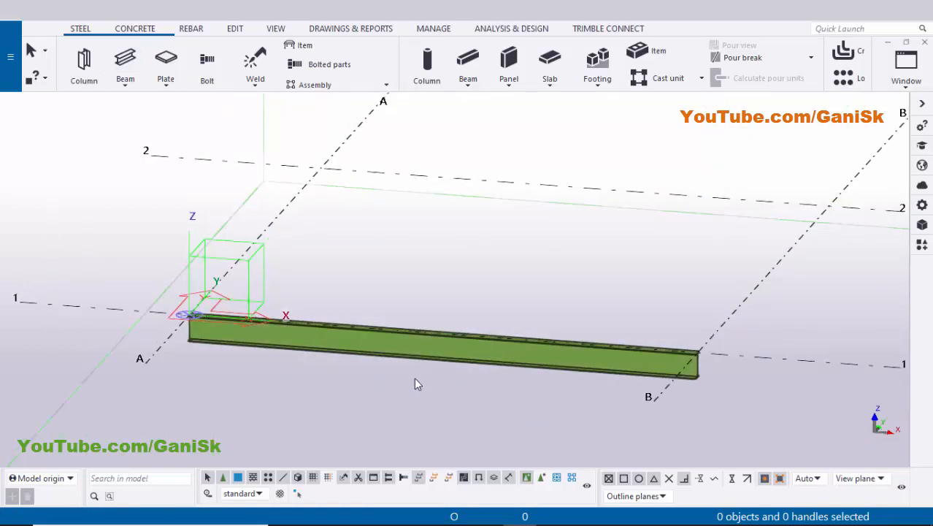
pyautogui.keyDown('ctrl'); pyautogui.moveTo(414, 377); pyautogui.dragTo(446, 363, button='middle'); pyautogui.keyUp('ctrl')
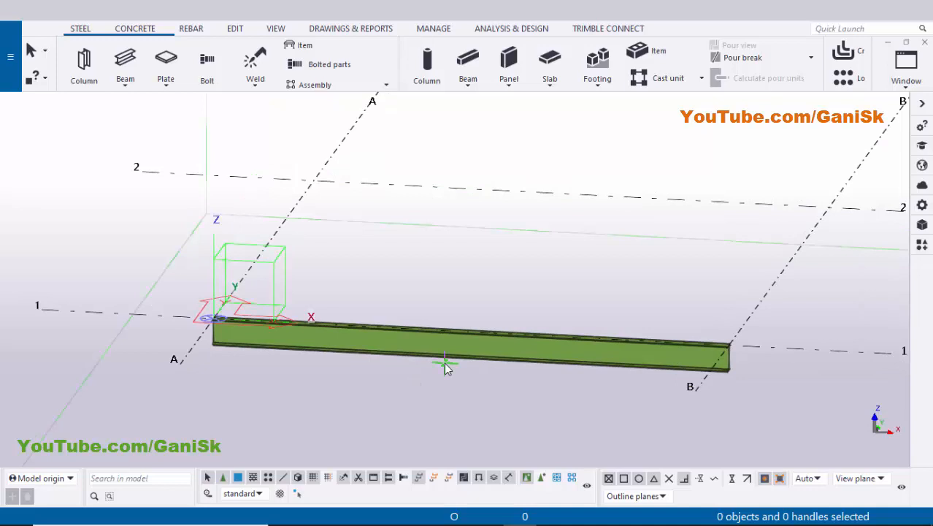
pyautogui.press('v')
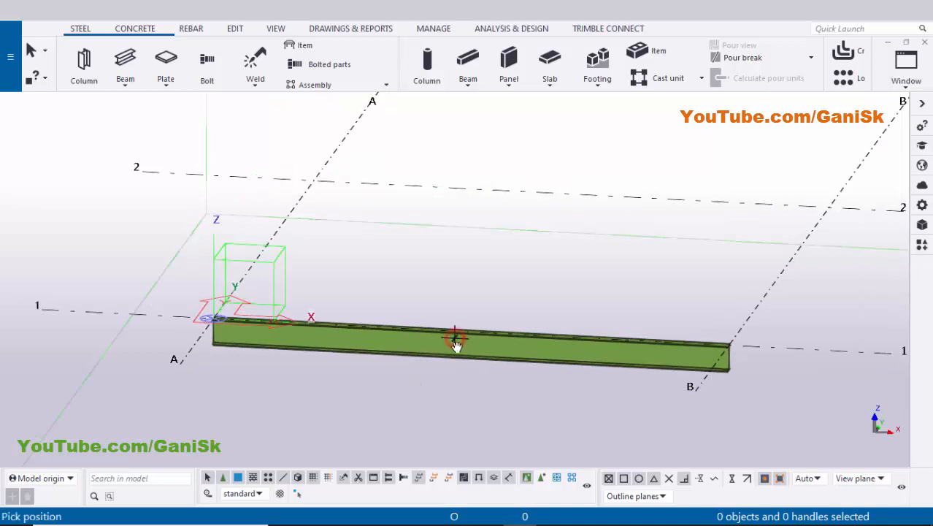
pyautogui.click(454, 339)
pyautogui.keyDown('ctrl'); pyautogui.moveTo(461, 357); pyautogui.dragTo(466, 295, button='middle'); pyautogui.keyUp('ctrl')
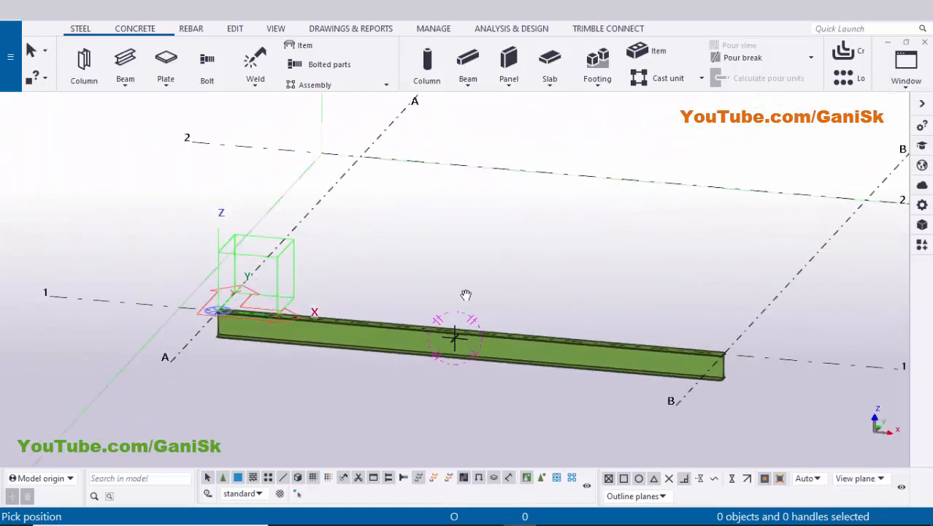
pyautogui.rightClick(478, 232)
pyautogui.click(500, 234)
pyautogui.rightClick(503, 248)
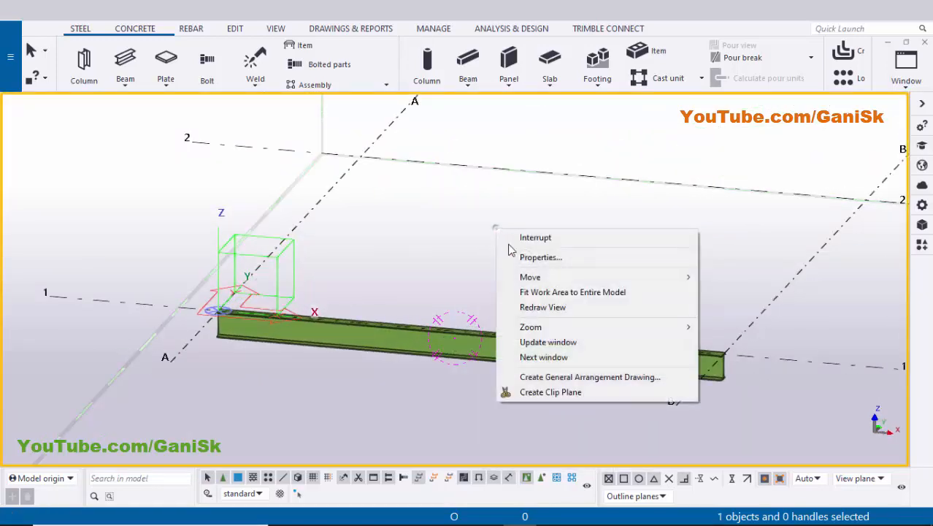
pyautogui.click(529, 303)
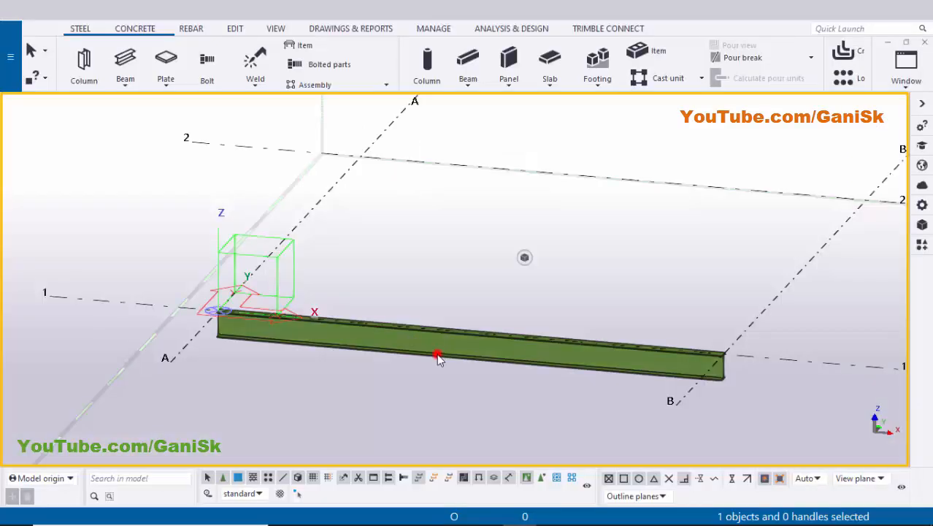
# Check the profile and material in the beam's properties, and close them without changes.
pyautogui.doubleClick(438, 357)
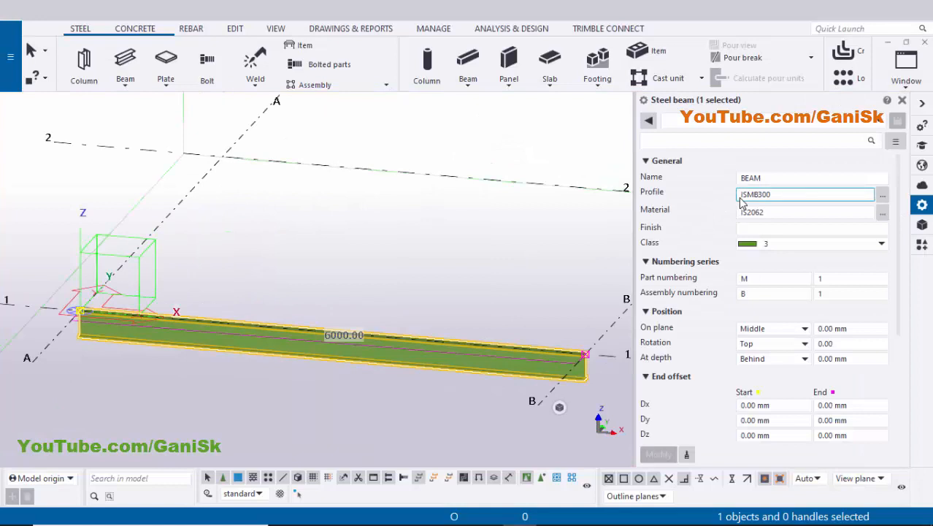
pyautogui.click(899, 101)
pyautogui.click(481, 236)
# Split the beam at its midpoint, end the Split command and redraw the view.
pyautogui.scroll(2, 447, 376)
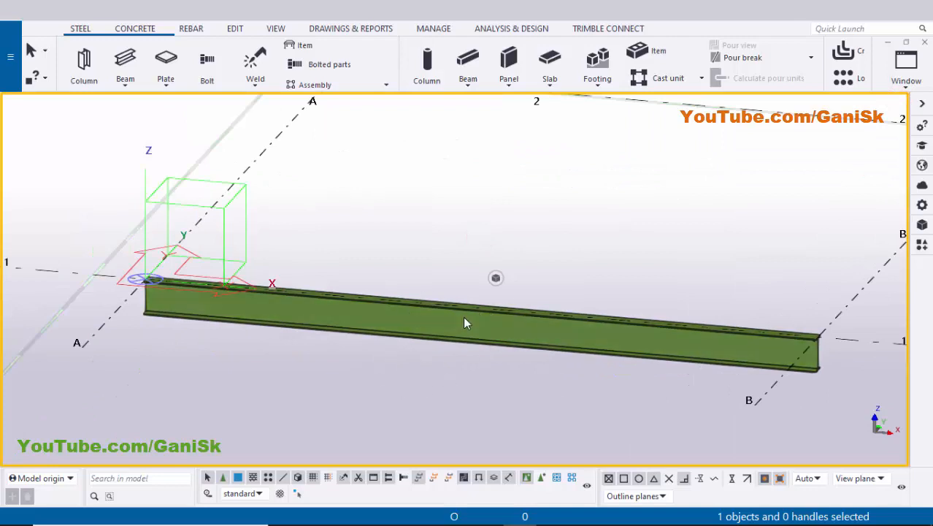
pyautogui.click(234, 30)
pyautogui.click(204, 75)
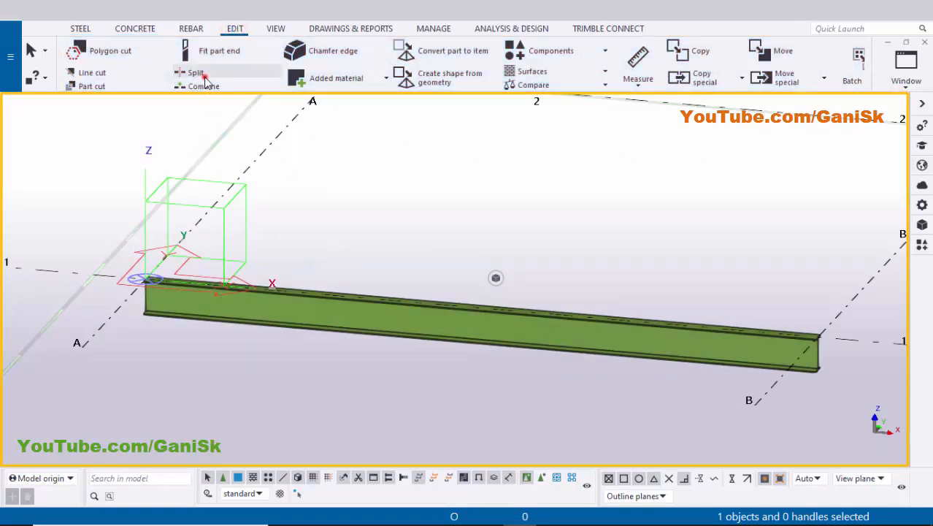
pyautogui.click(511, 348)
pyautogui.click(479, 305)
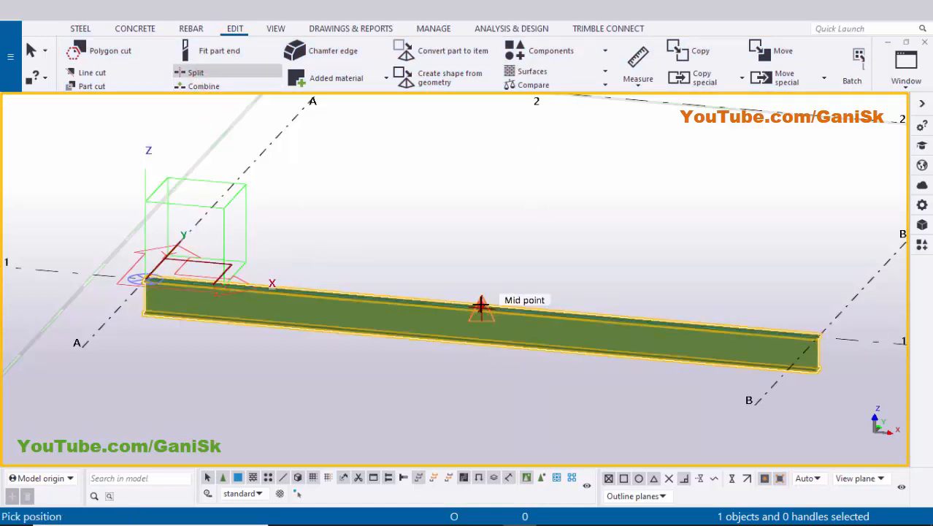
pyautogui.rightClick(505, 182)
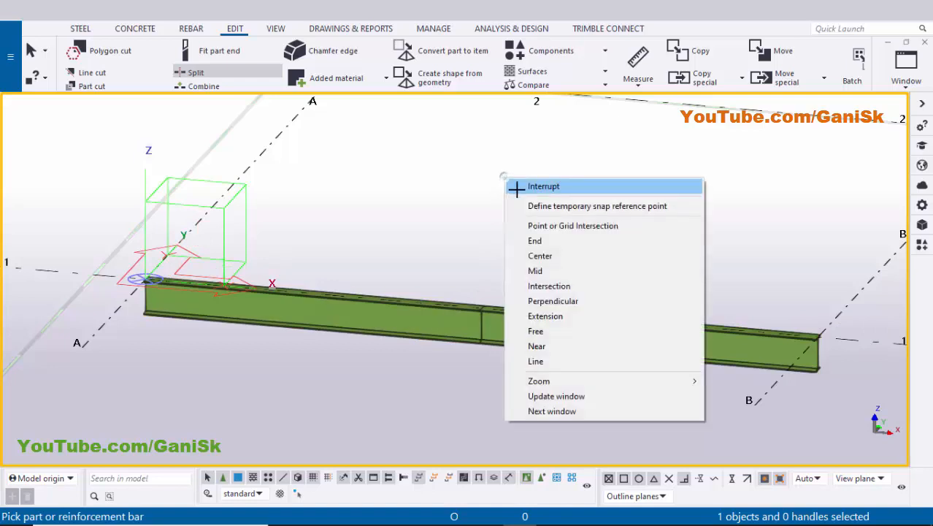
pyautogui.click(517, 184)
pyautogui.rightClick(485, 168)
pyautogui.click(516, 250)
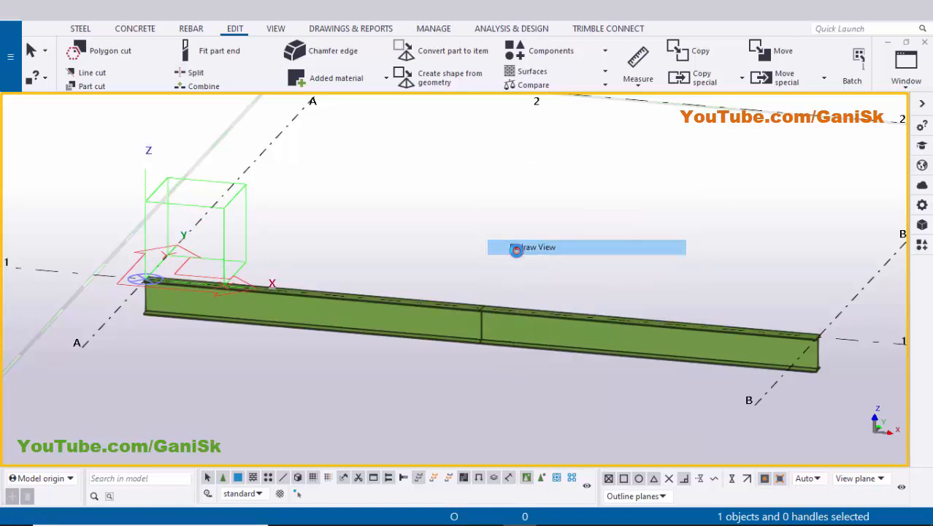
# Change the class of the beam half nearest grid B to 2, and close its properties.
pyautogui.scroll(2, 479, 339)
pyautogui.moveTo(467, 343)
pyautogui.keyDown('ctrl'); pyautogui.mouseDown(button='middle')
pyautogui.moveTo(511, 342)
pyautogui.moveTo(452, 338)
pyautogui.mouseUp(button='middle'); pyautogui.keyUp('ctrl')
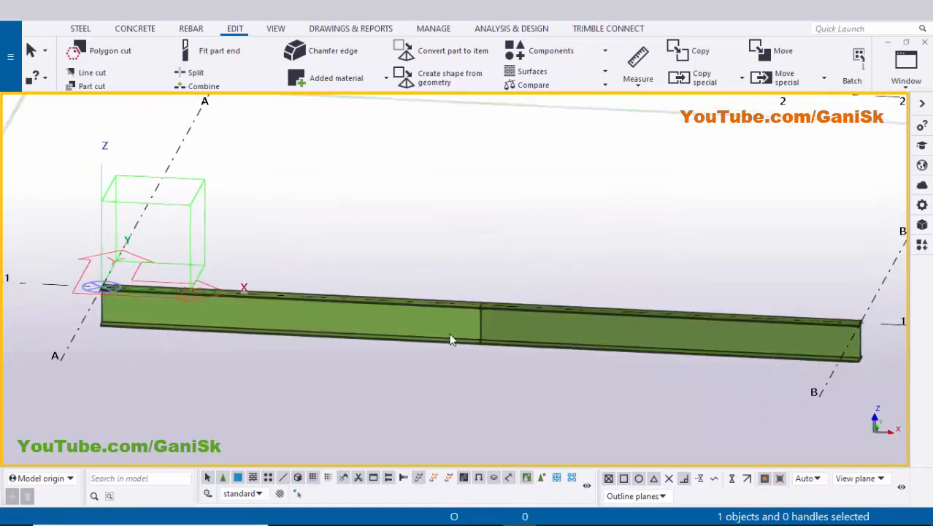
pyautogui.click(445, 328)
pyautogui.click(533, 337)
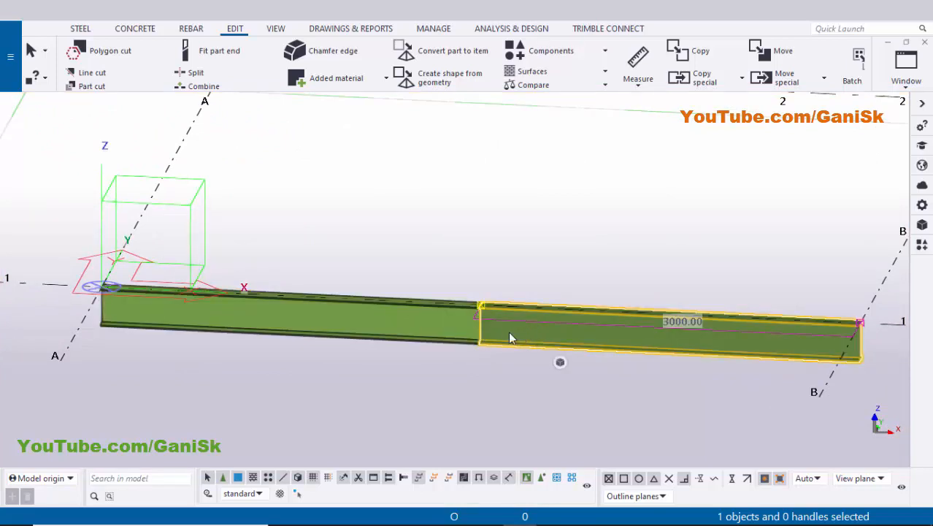
pyautogui.doubleClick(527, 336)
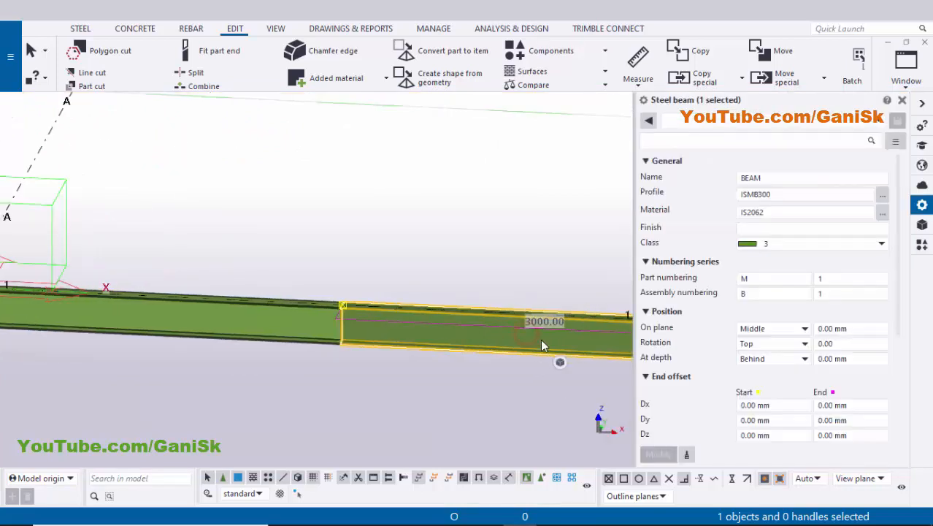
pyautogui.click(760, 243)
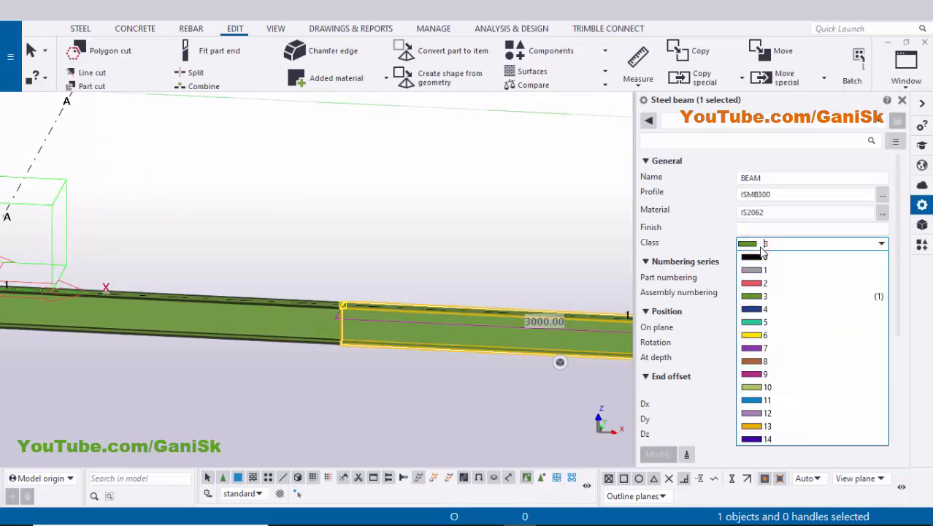
pyautogui.click(760, 280)
pyautogui.click(659, 455)
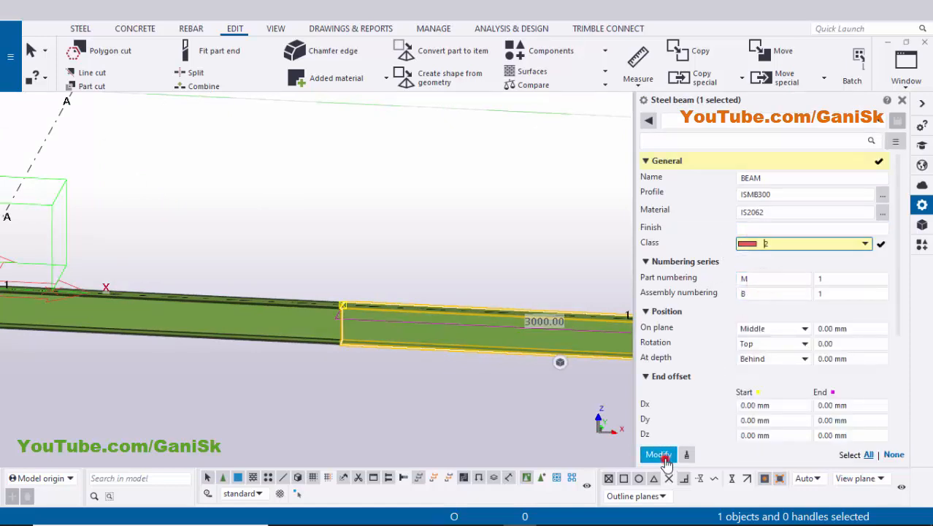
pyautogui.click(902, 101)
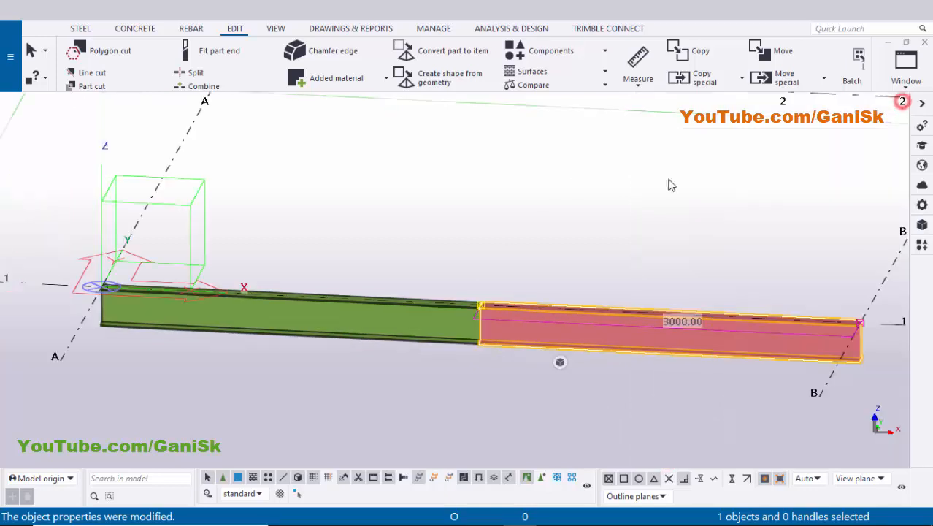
pyautogui.click(552, 180)
# Apply the 2L Splice (152) component with the green beam half as main part and the red half as secondary part.
pyautogui.scroll(2, 487, 346)
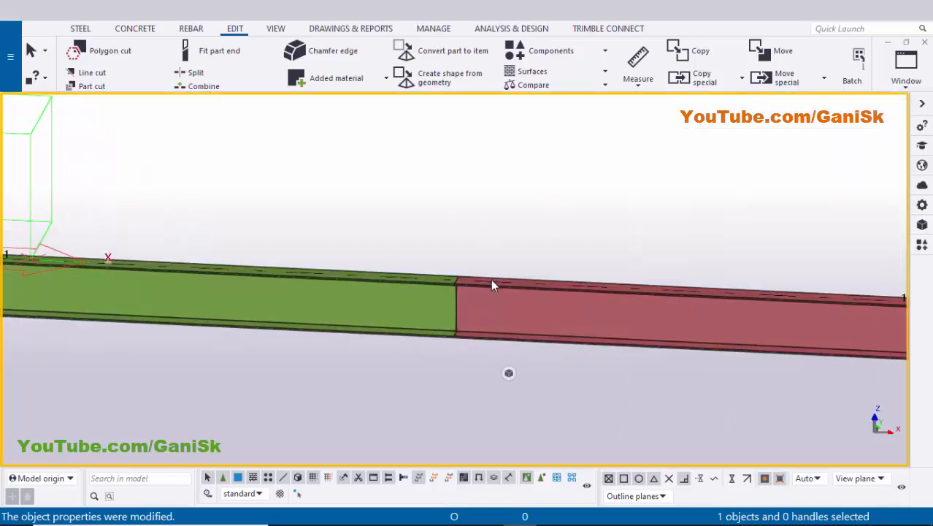
pyautogui.hotkey('ctrl', 'f')
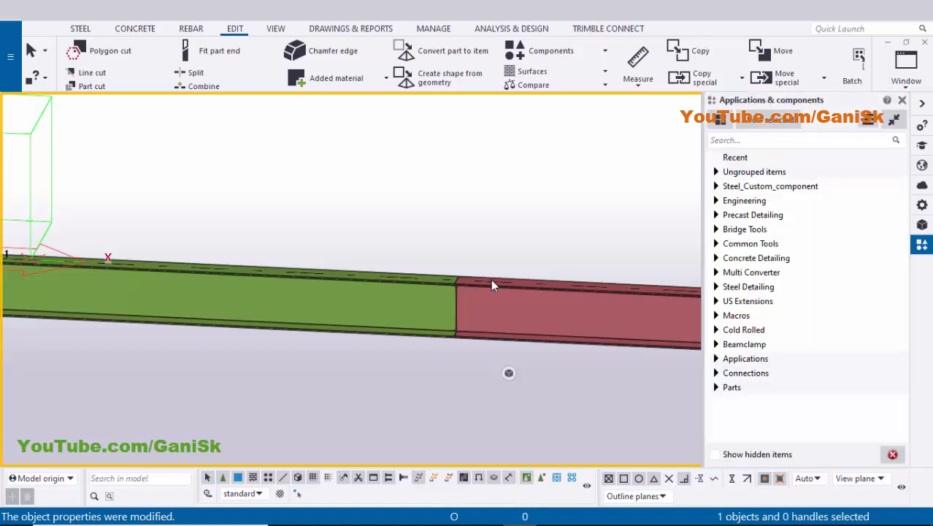
pyautogui.click(742, 138)
pyautogui.write('152')
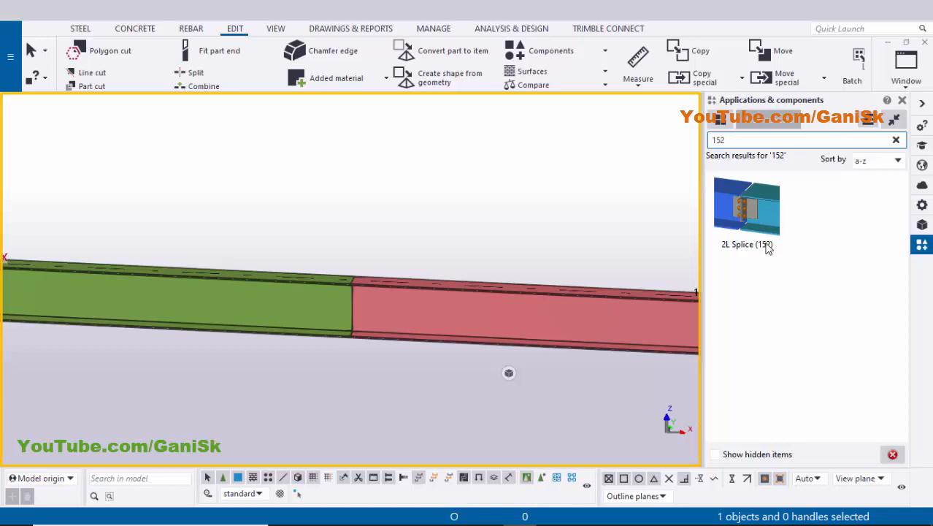
pyautogui.click(746, 223)
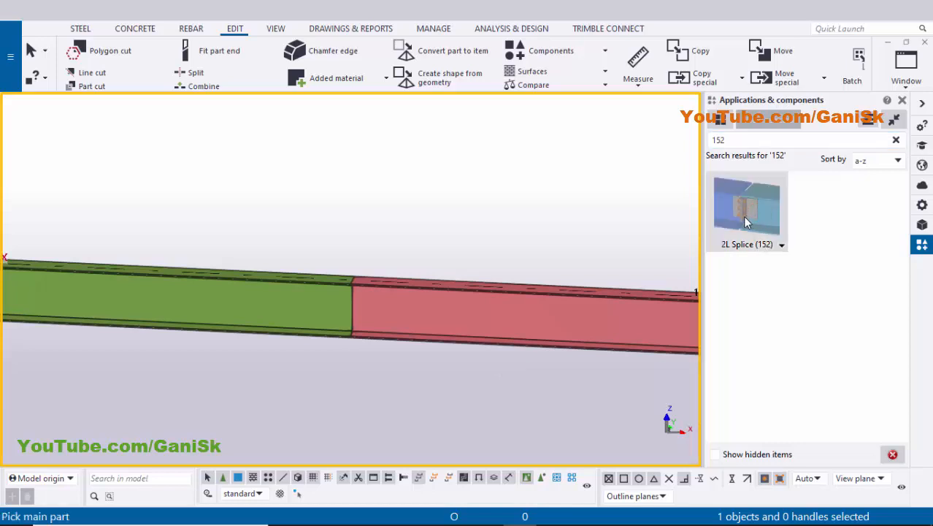
pyautogui.click(297, 308)
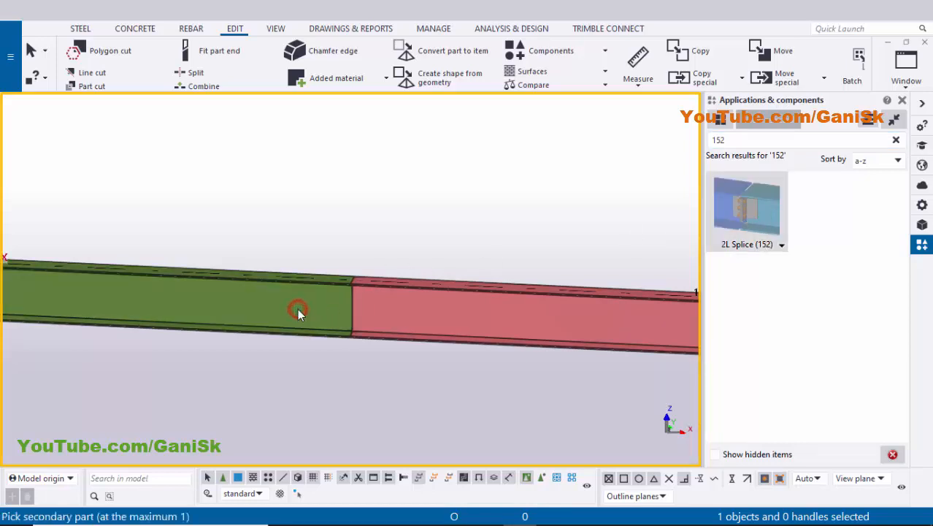
pyautogui.click(406, 312)
pyautogui.rightClick(479, 167)
pyautogui.click(492, 175)
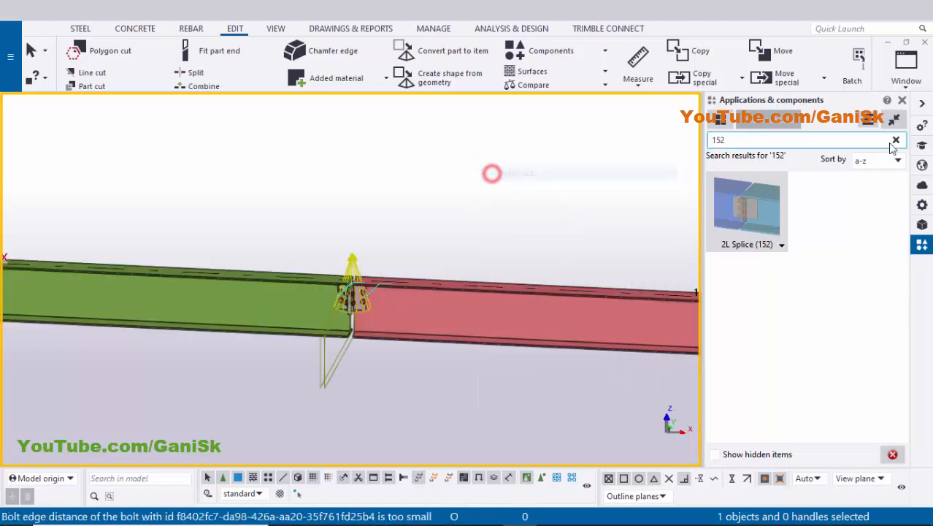
pyautogui.click(903, 101)
pyautogui.rightClick(511, 178)
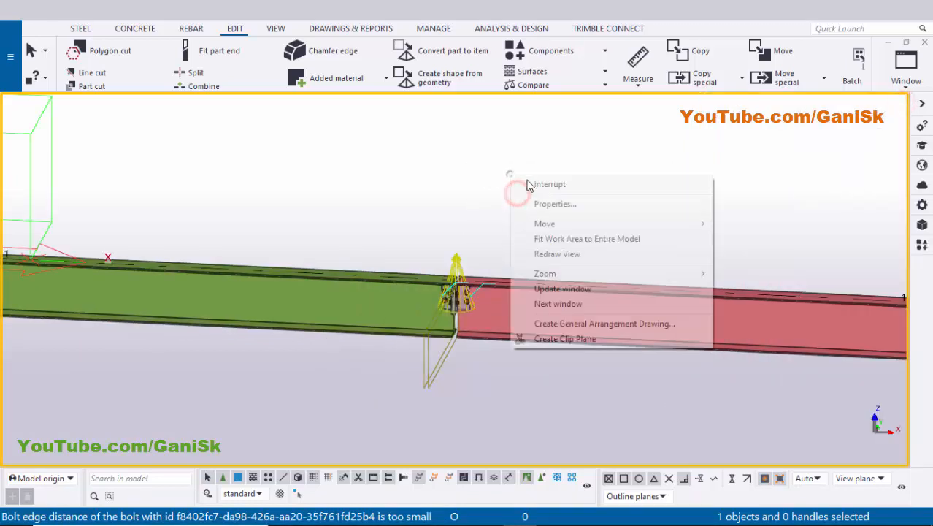
pyautogui.click(548, 254)
# Inspect the splice angles and bolts at the joint between the two beam halves.
pyautogui.scroll(3, 464, 316)
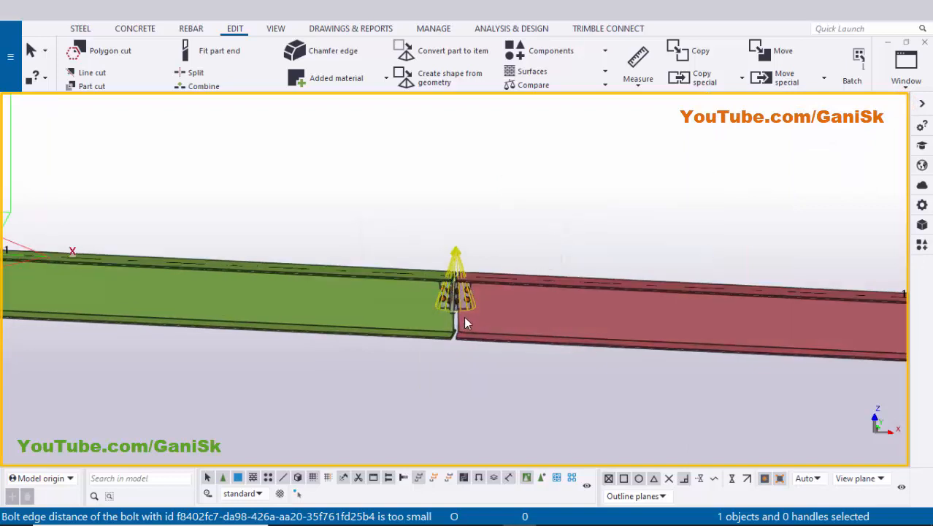
pyautogui.keyDown('ctrl'); pyautogui.moveTo(419, 319); pyautogui.dragTo(559, 276, button='middle'); pyautogui.keyUp('ctrl')
pyautogui.scroll(5, 465, 294)
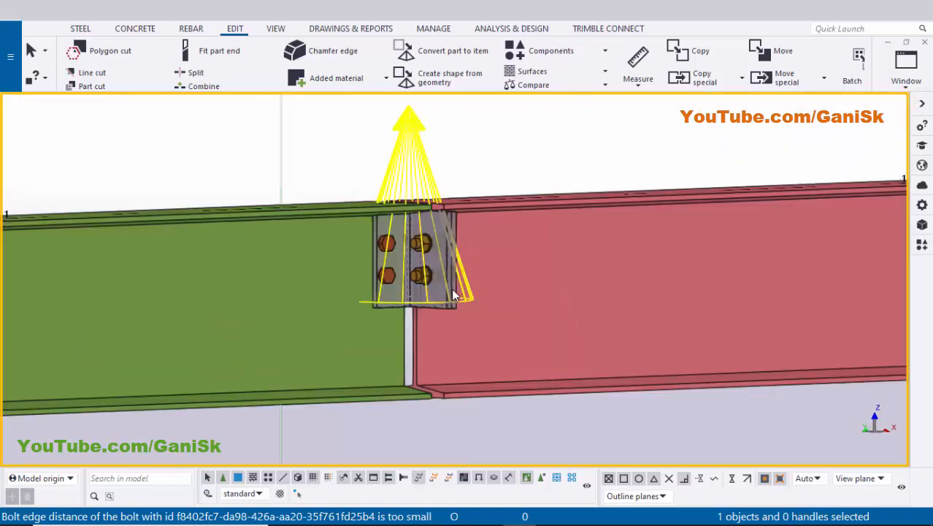
pyautogui.keyDown('ctrl'); pyautogui.moveTo(422, 294); pyautogui.dragTo(325, 298, button='middle'); pyautogui.keyUp('ctrl')
pyautogui.scroll(-3, 350, 298)
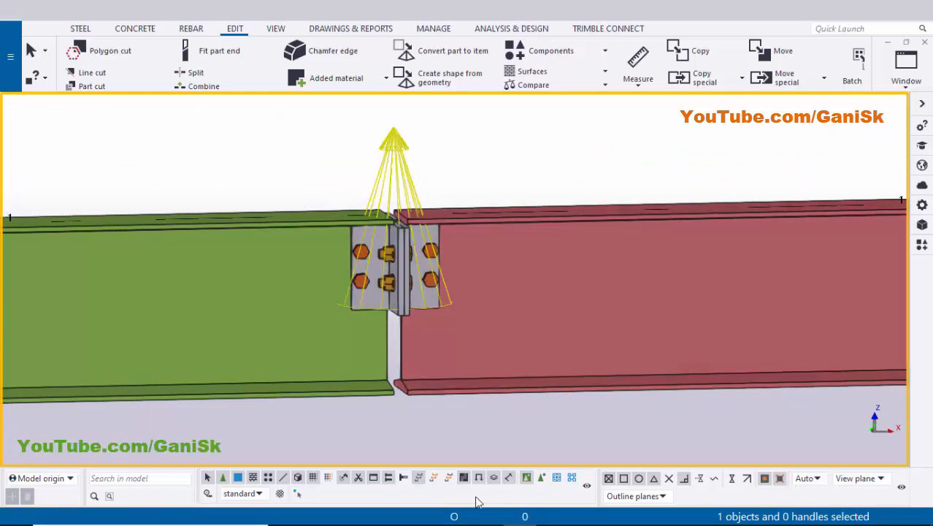
# Switch to the PDF drawing to read the splice's angle profile, bolt size, spacings and gap, and return to Tekla Structures.
pyautogui.click(553, 511)
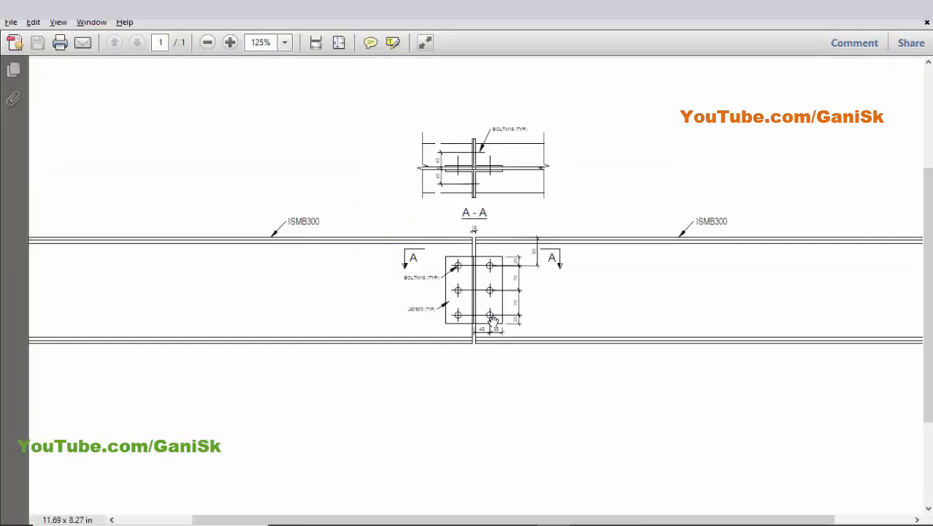
pyautogui.keyDown('ctrl'); pyautogui.scroll(2, 489, 314); pyautogui.keyUp('ctrl')
pyautogui.moveTo(495, 273); pyautogui.dragTo(499, 356)
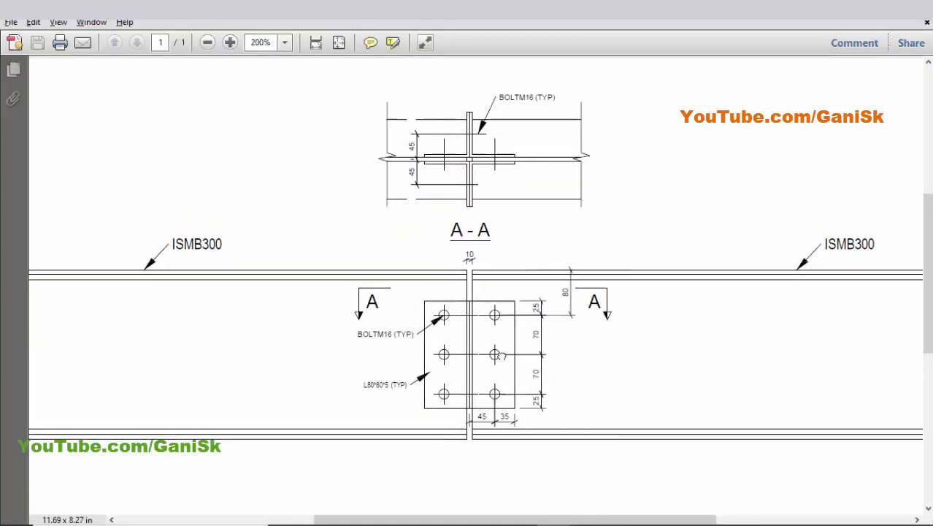
pyautogui.hotkey('alt', 'Tab')
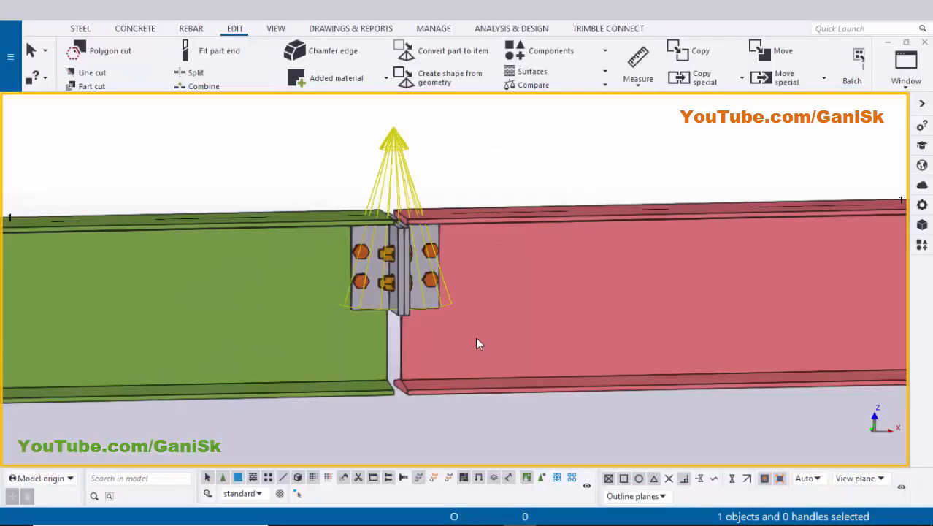
# Open the 2L Splice (152) properties, switch to the PDF drawing to check the beam gap, and return to Tekla Structures.
pyautogui.doubleClick(436, 302)
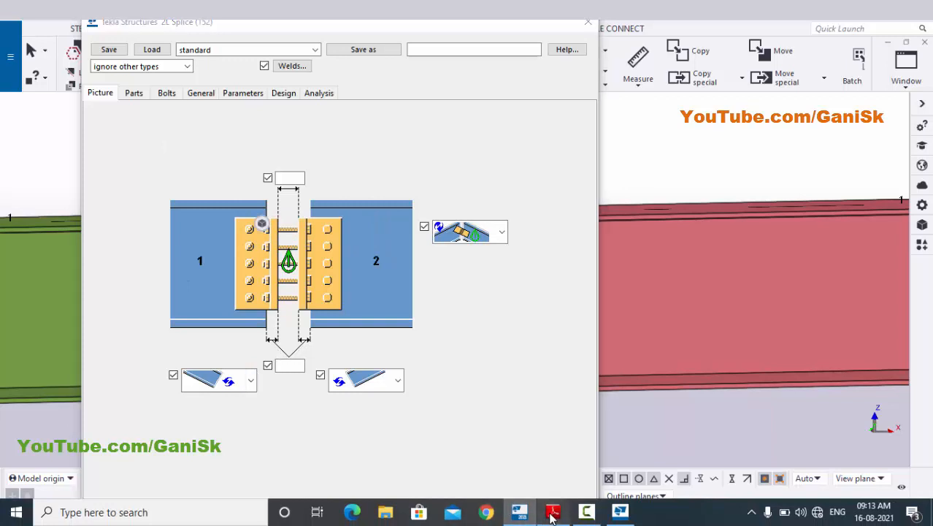
pyautogui.click(553, 514)
pyautogui.keyDown('ctrl'); pyautogui.scroll(2, 463, 446); pyautogui.keyUp('ctrl')
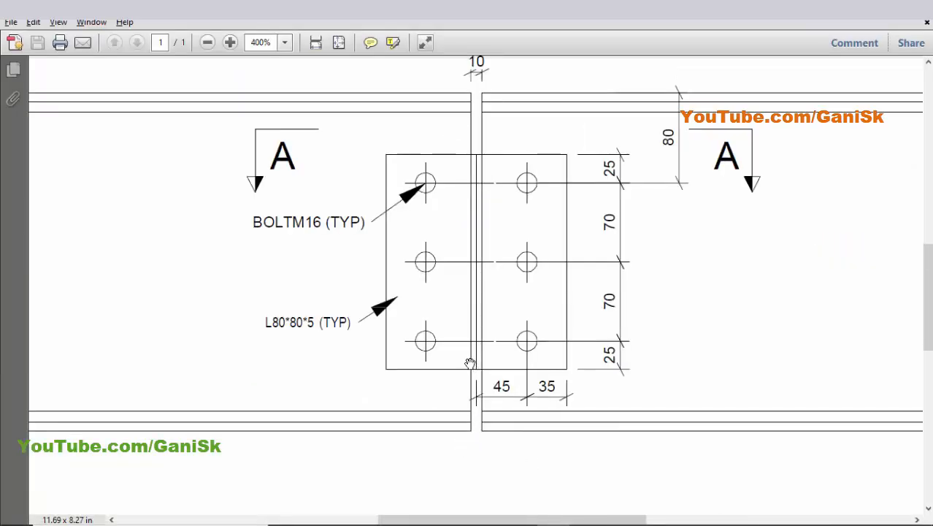
pyautogui.keyDown('ctrl'); pyautogui.scroll(-2, 474, 366); pyautogui.keyUp('ctrl')
pyautogui.keyDown('ctrl'); pyautogui.scroll(3, 482, 277); pyautogui.keyUp('ctrl')
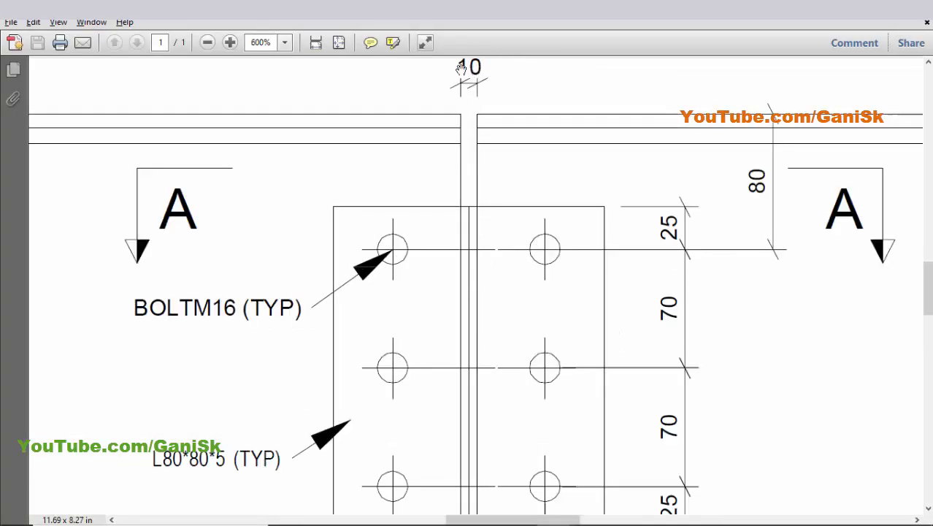
pyautogui.hotkey('alt', 'Tab')
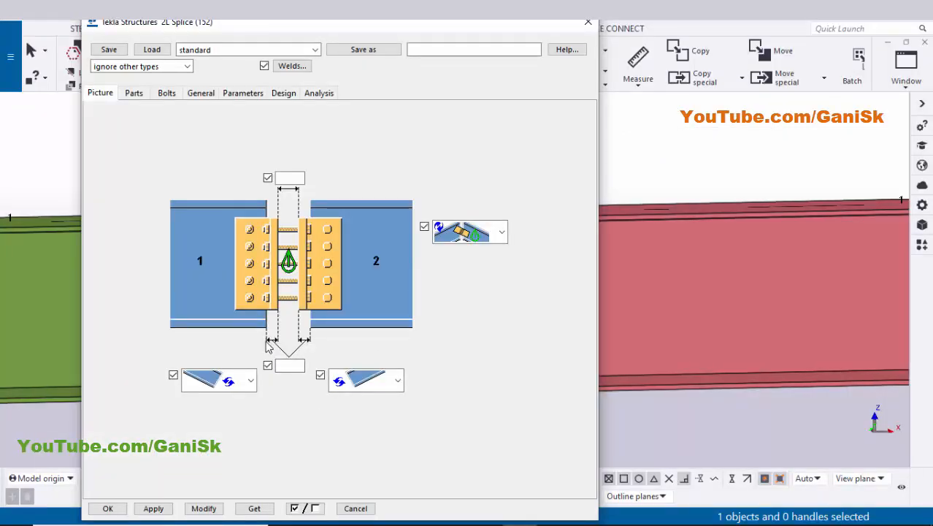
# Set the clearance between each beam end and the splice centre to 5 mm, and update the connection in the model.
pyautogui.click(294, 363)
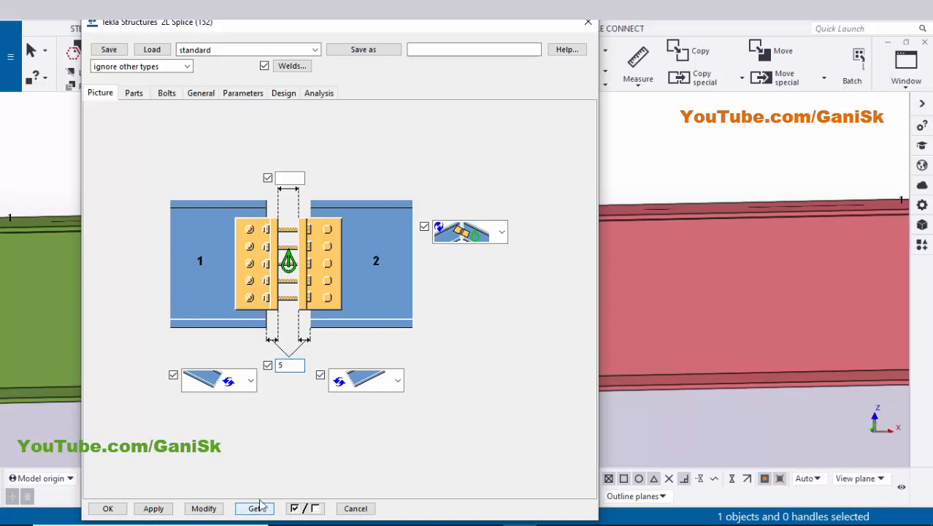
pyautogui.scroll(-2, 672, 375)
pyautogui.moveTo(673, 375); pyautogui.dragTo(835, 360, button='middle')
pyautogui.moveTo(646, 363)
pyautogui.mouseDown(button='middle')
pyautogui.moveTo(751, 359)
pyautogui.moveTo(776, 343)
pyautogui.mouseUp(button='middle')
pyautogui.click(204, 509)
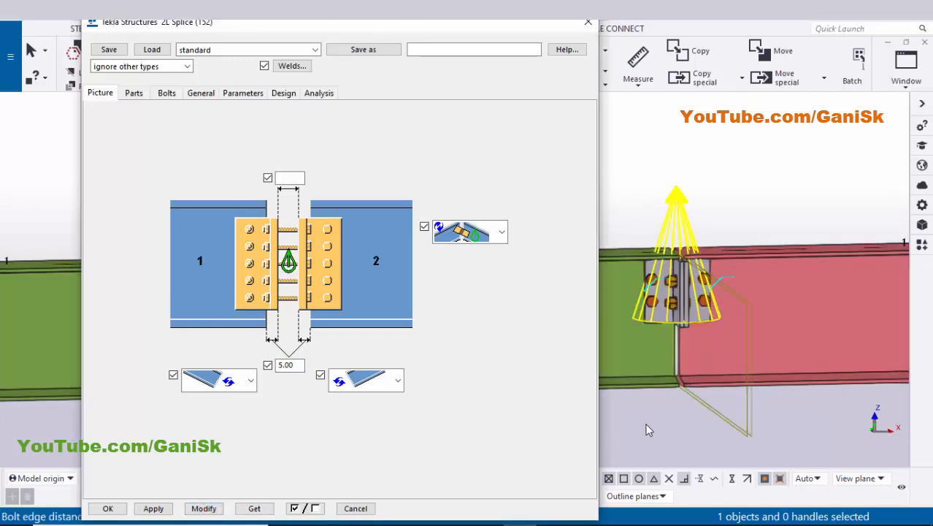
pyautogui.scroll(5, 673, 383)
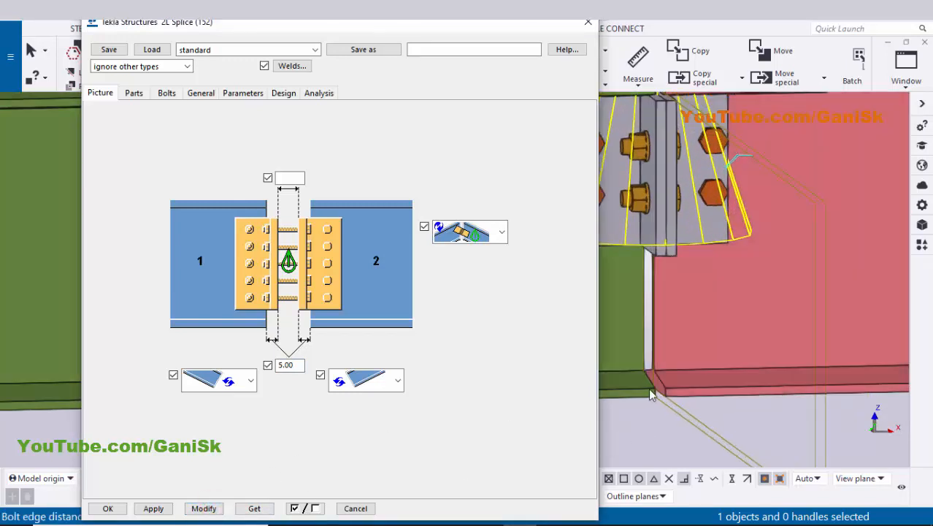
# Compare the gap with the PDF drawing, open the splice's part settings, and check the angle profile in the drawing.
pyautogui.hotkey('alt', 'Tab')
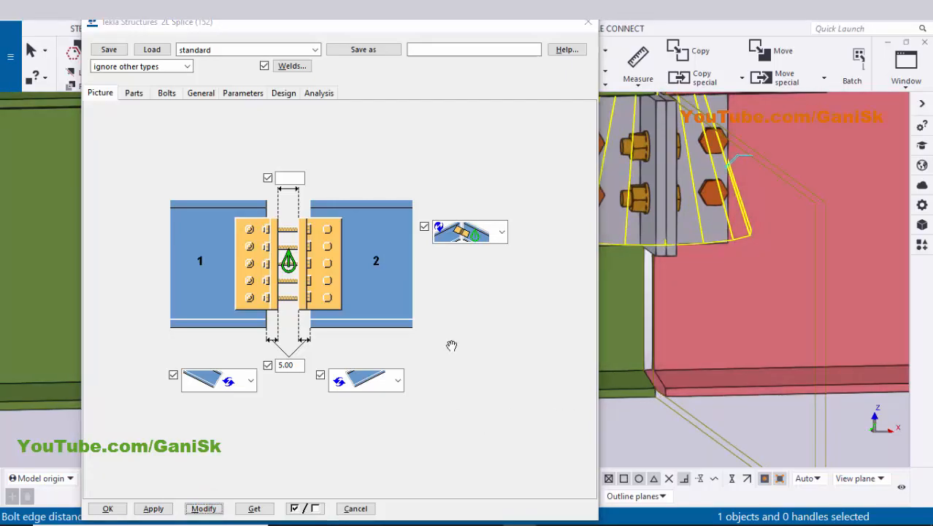
pyautogui.scroll(-2, 477, 132)
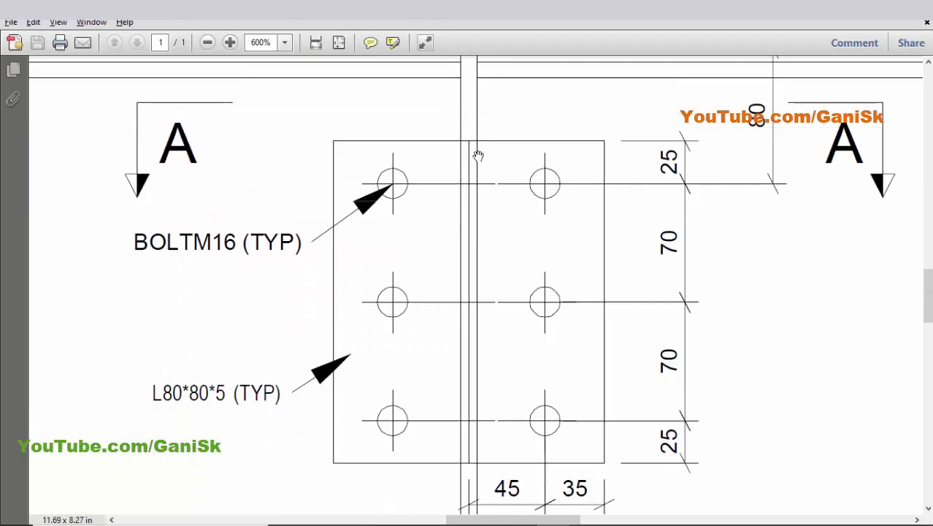
pyautogui.hotkey('alt', 'Tab')
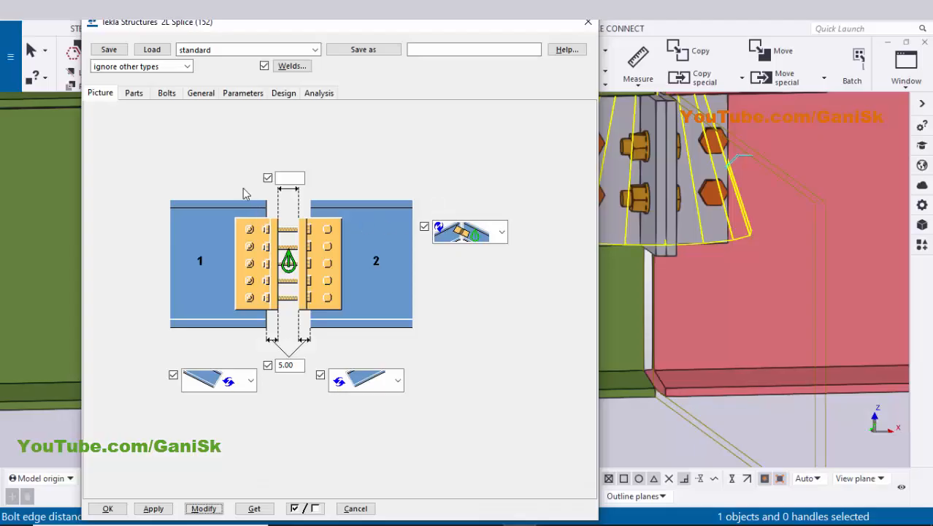
pyautogui.click(135, 93)
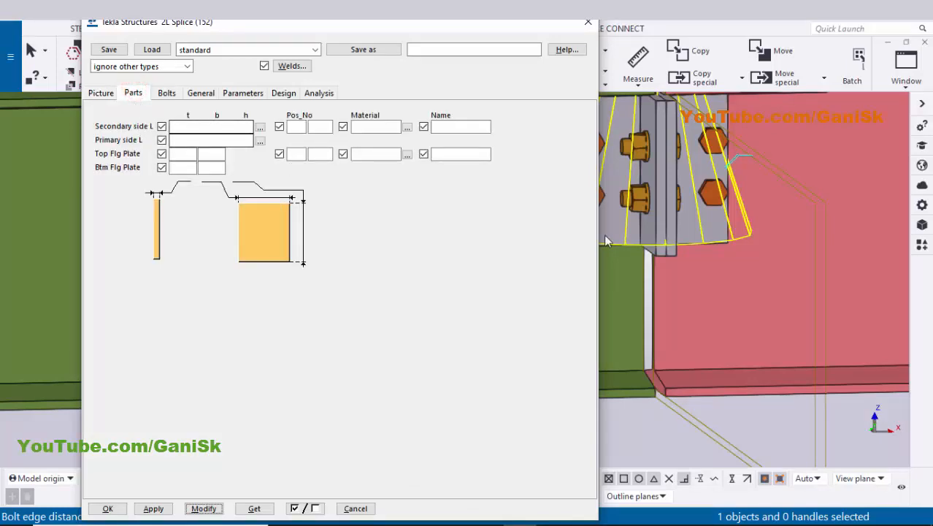
pyautogui.hotkey('alt', 'Tab')
pyautogui.keyDown('ctrl'); pyautogui.scroll(-2, 435, 263); pyautogui.keyUp('ctrl')
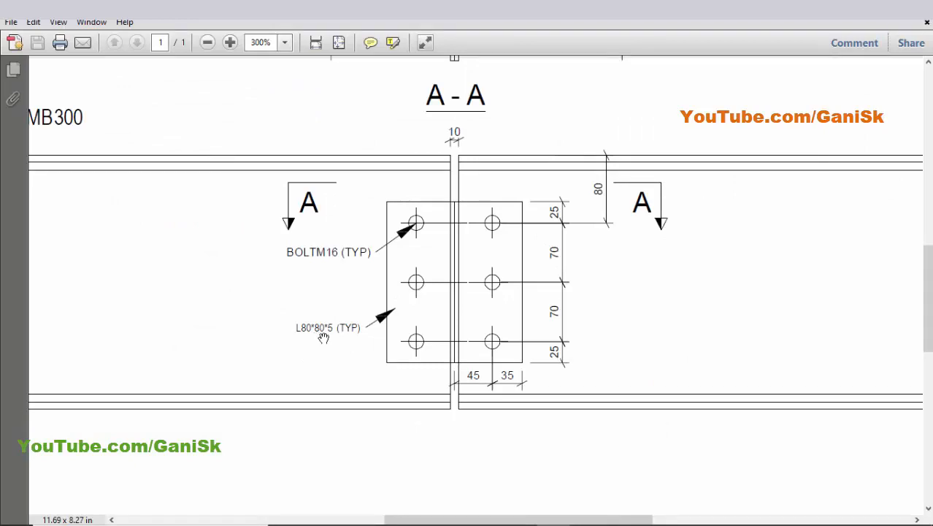
pyautogui.hotkey('alt', 'Tab')
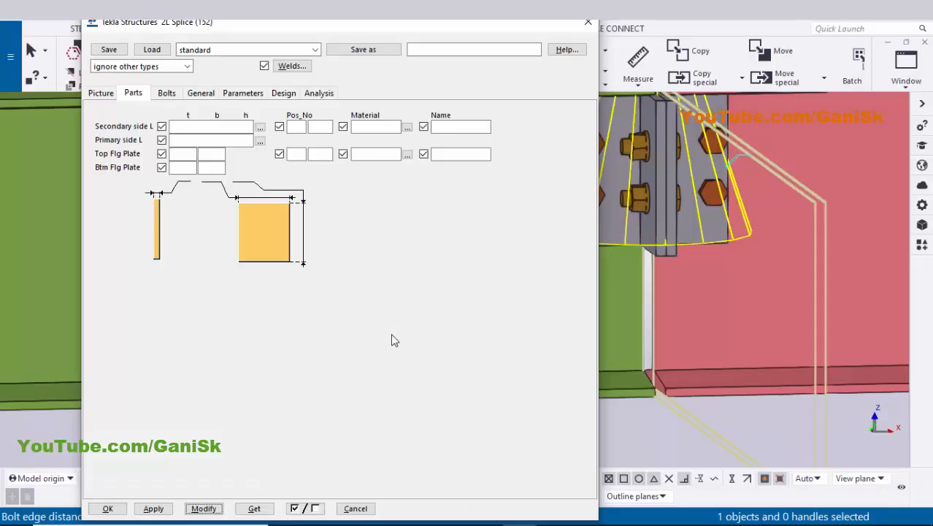
# Choose the parametric L profile from the profile catalog for the splice's secondary side angle.
pyautogui.click(259, 127)
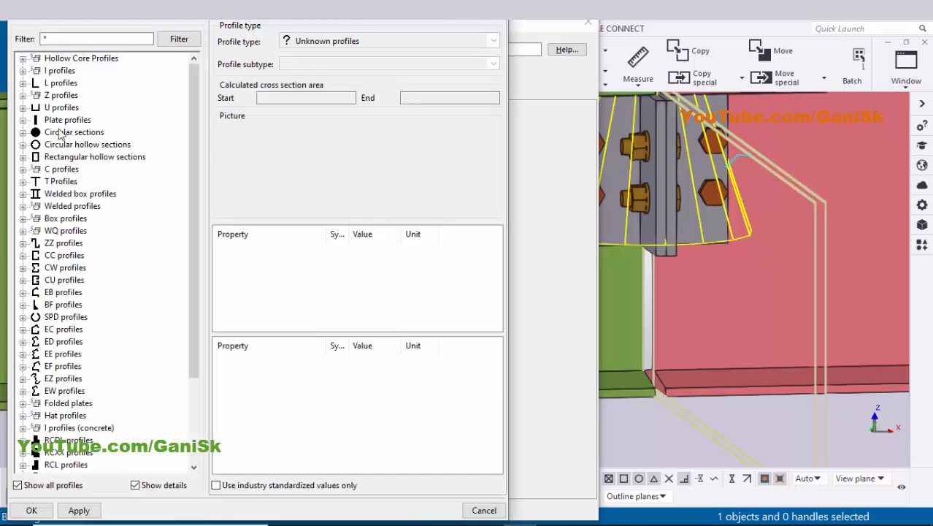
pyautogui.click(23, 83)
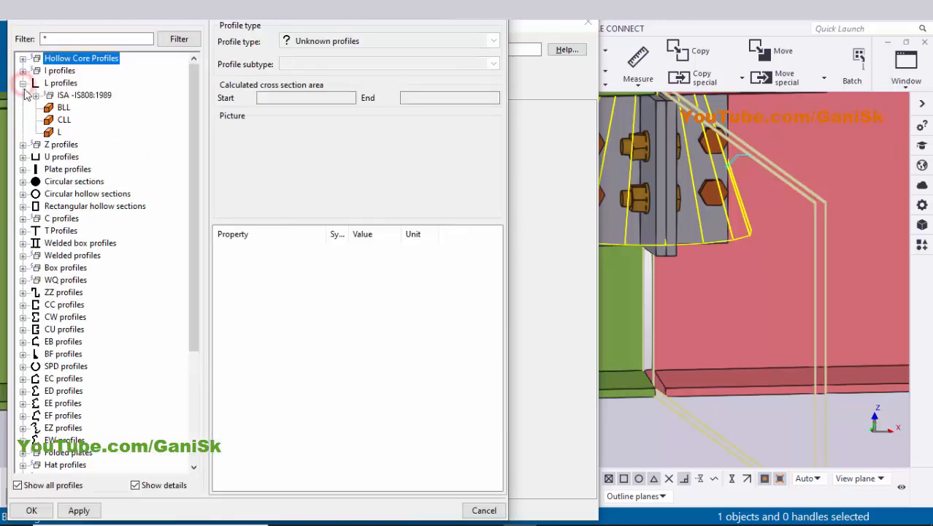
pyautogui.click(53, 132)
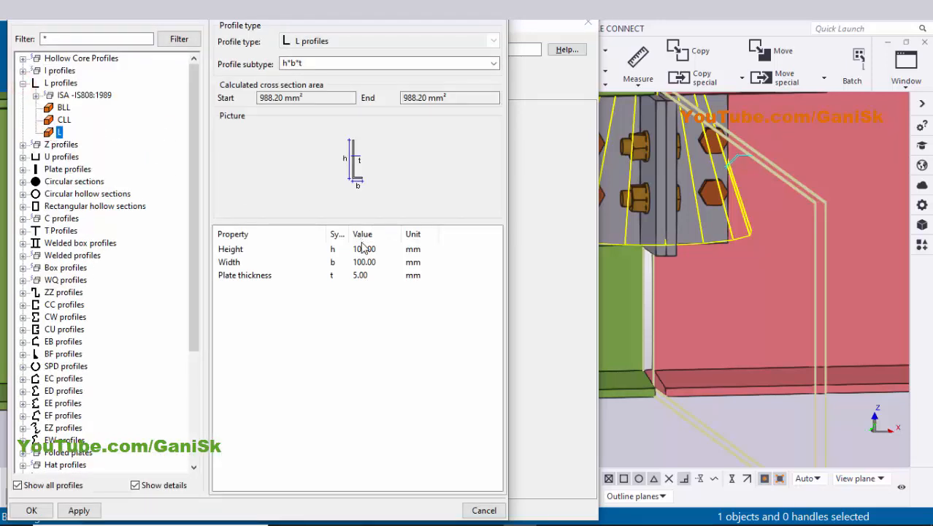
# Set the L profile's height and width to 80 mm each, checking the sizes against the PDF drawing.
pyautogui.click(365, 249)
pyautogui.click(386, 249)
pyautogui.moveTo(332, 250); pyautogui.dragTo(310, 256)
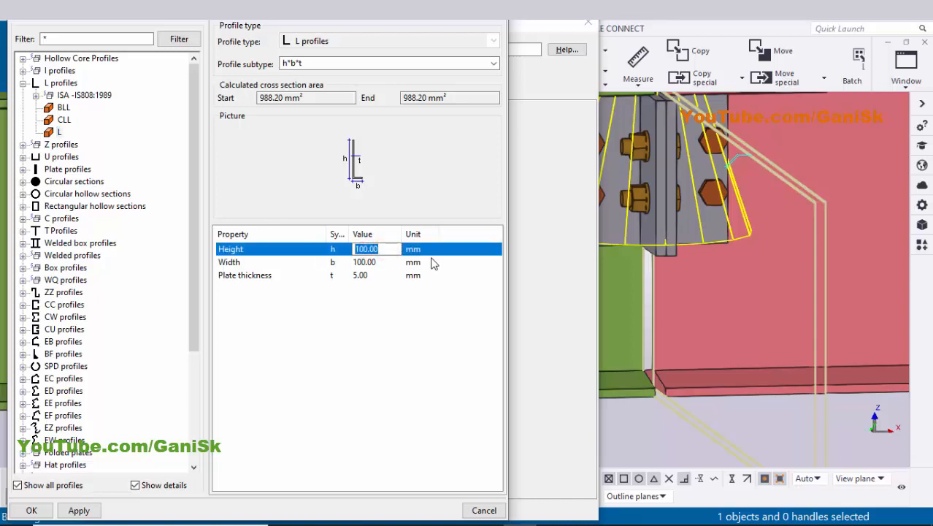
pyautogui.hotkey('alt', 'Tab')
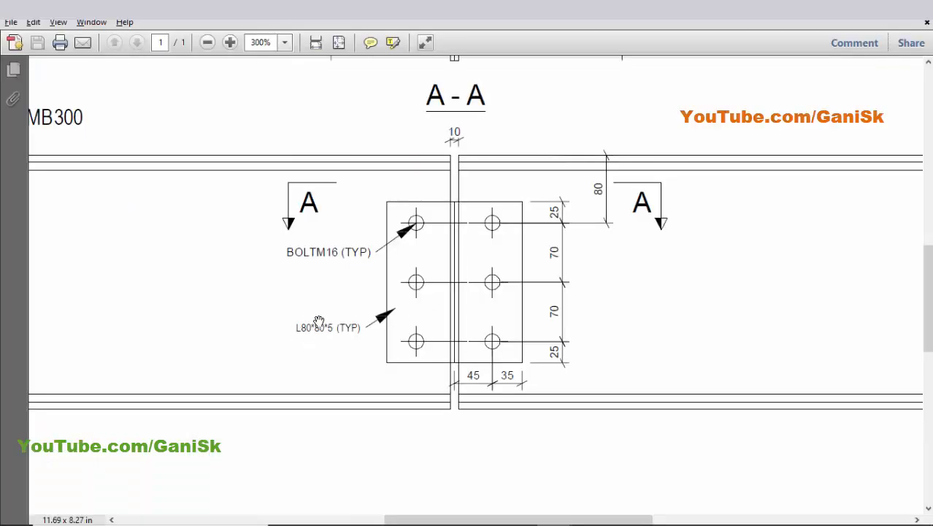
pyautogui.hotkey('alt', 'Tab')
pyautogui.moveTo(378, 253); pyautogui.dragTo(313, 253)
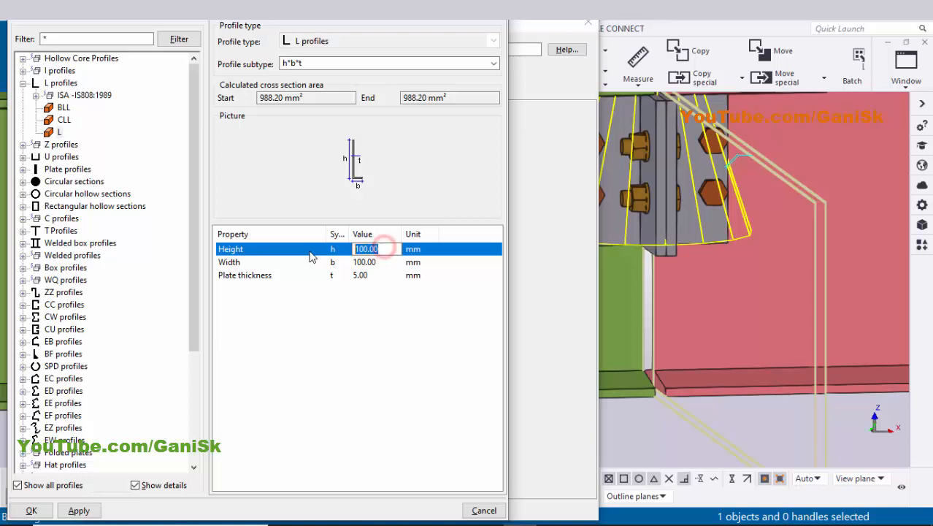
pyautogui.write('80')
pyautogui.click(372, 262)
pyautogui.write('80')
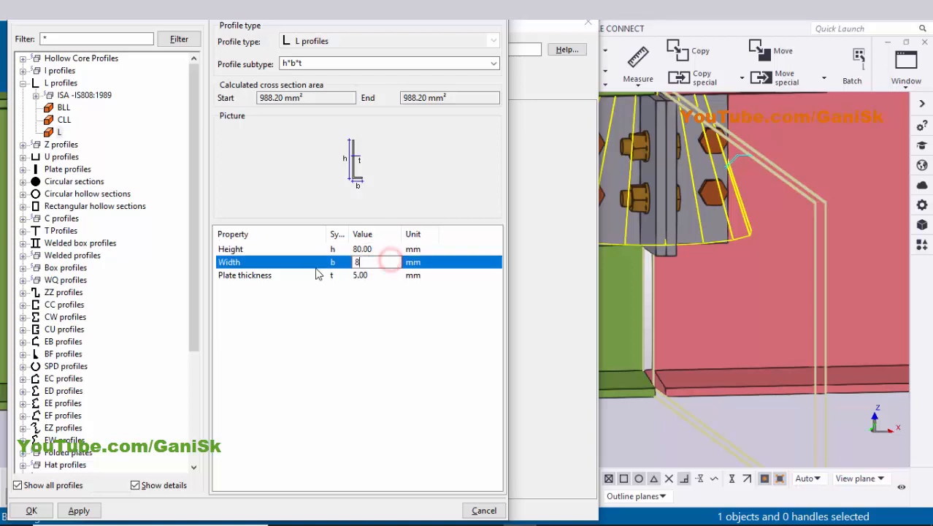
# Check the plate thickness against the PDF drawing, then apply the L80*80*5 profile to the secondary side angle and update the connection.
pyautogui.click(372, 275)
pyautogui.hotkey('alt', 'Tab')
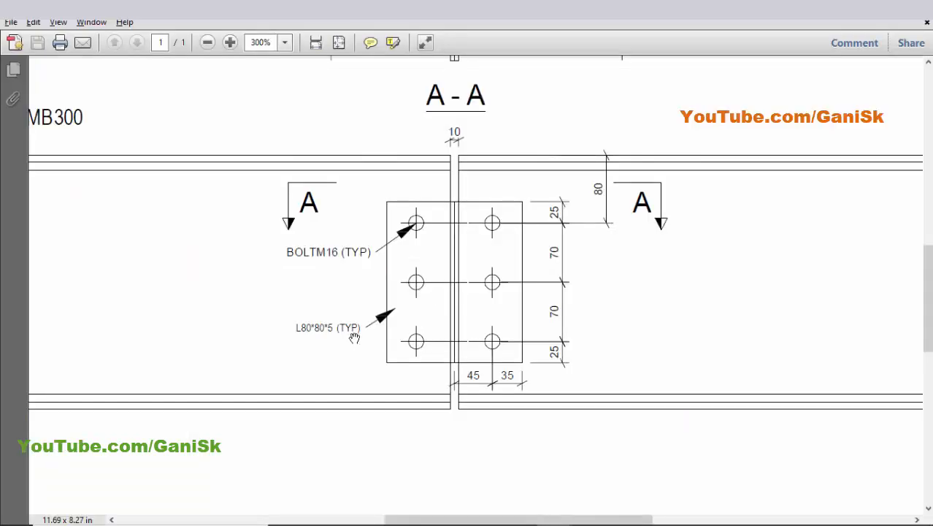
pyautogui.hotkey('alt', 'Tab')
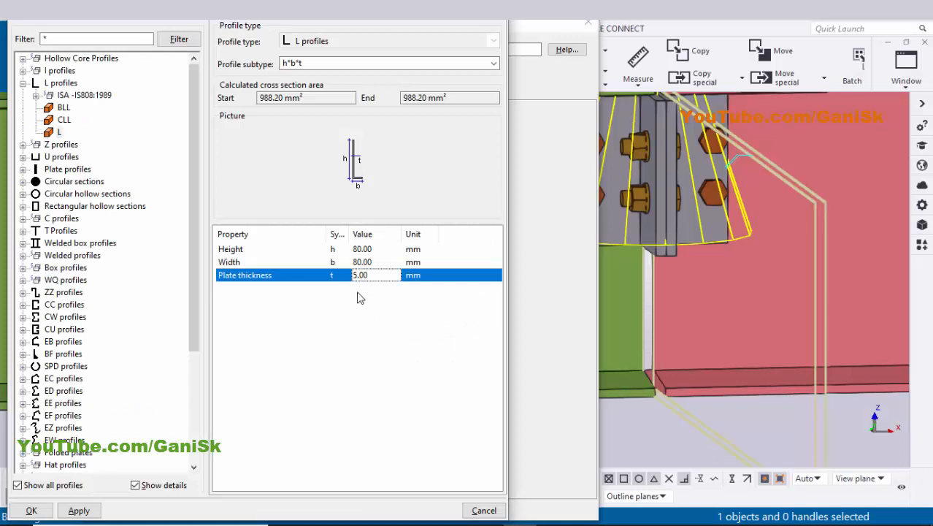
pyautogui.click(79, 510)
pyautogui.click(31, 510)
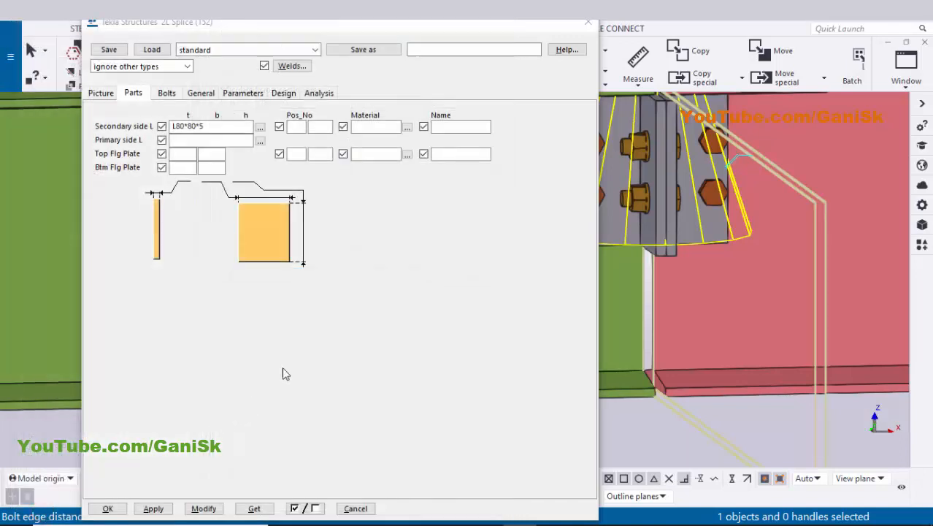
pyautogui.click(204, 508)
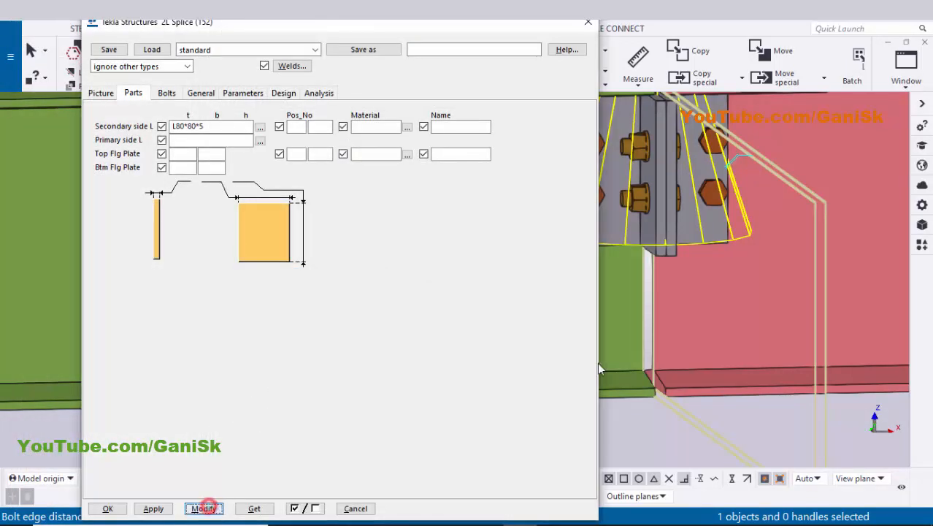
pyautogui.moveTo(702, 285); pyautogui.dragTo(754, 313, button='middle')
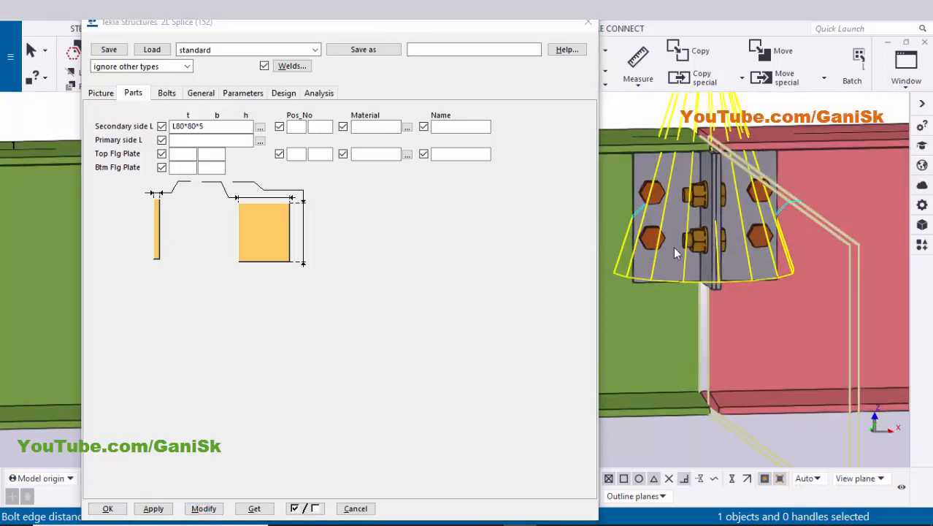
pyautogui.scroll(-3, 729, 260)
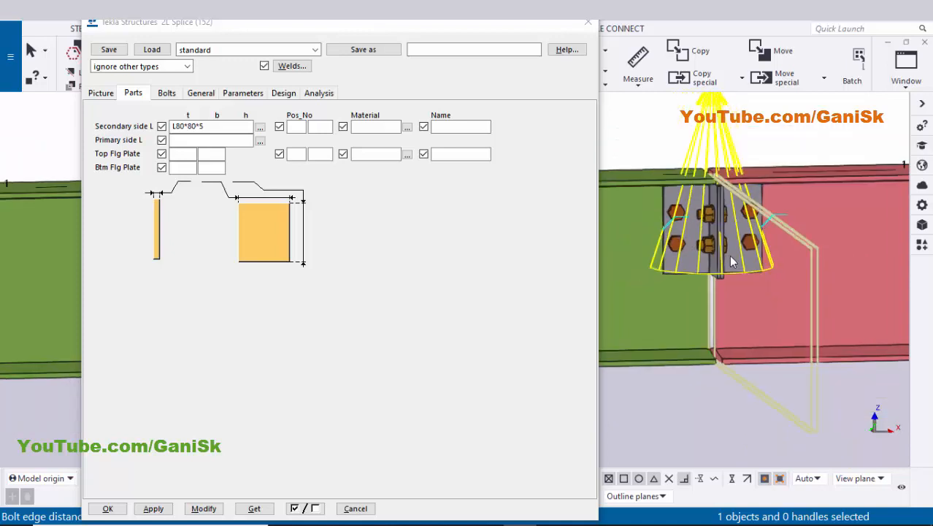
pyautogui.keyDown('ctrl'); pyautogui.moveTo(764, 251); pyautogui.dragTo(840, 263, button='middle'); pyautogui.keyUp('ctrl')
pyautogui.scroll(1, 630, 296)
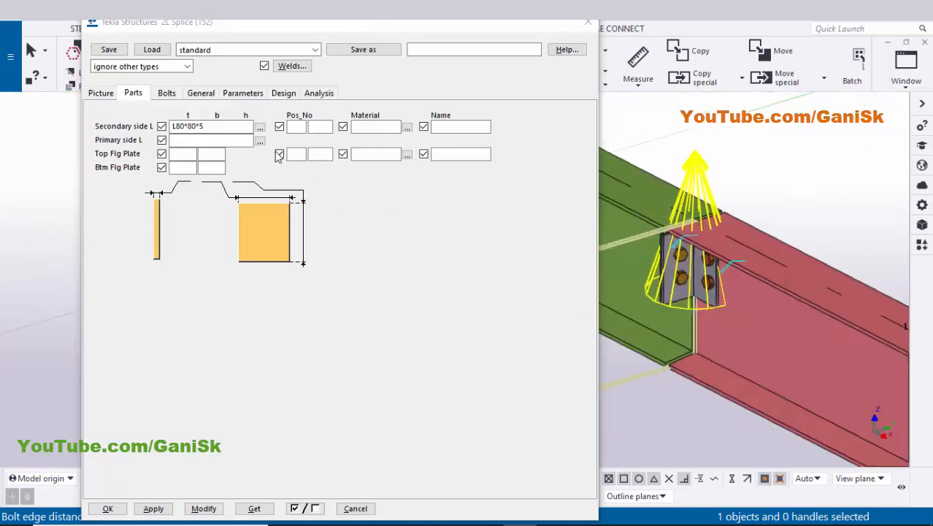
# Copy the L80*80*5 profile from the secondary side to the primary side angle, and update the connection.
pyautogui.moveTo(230, 131); pyautogui.dragTo(147, 131)
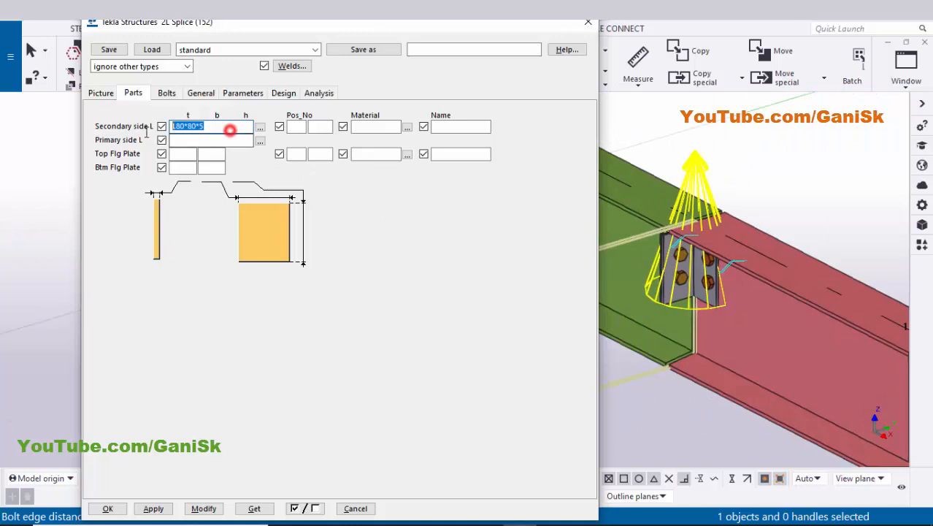
pyautogui.click(185, 141)
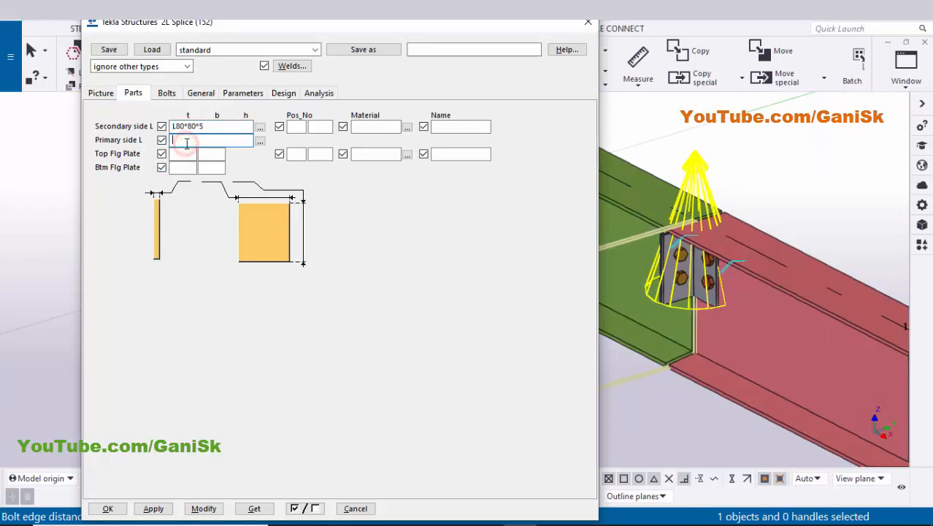
pyautogui.click(205, 509)
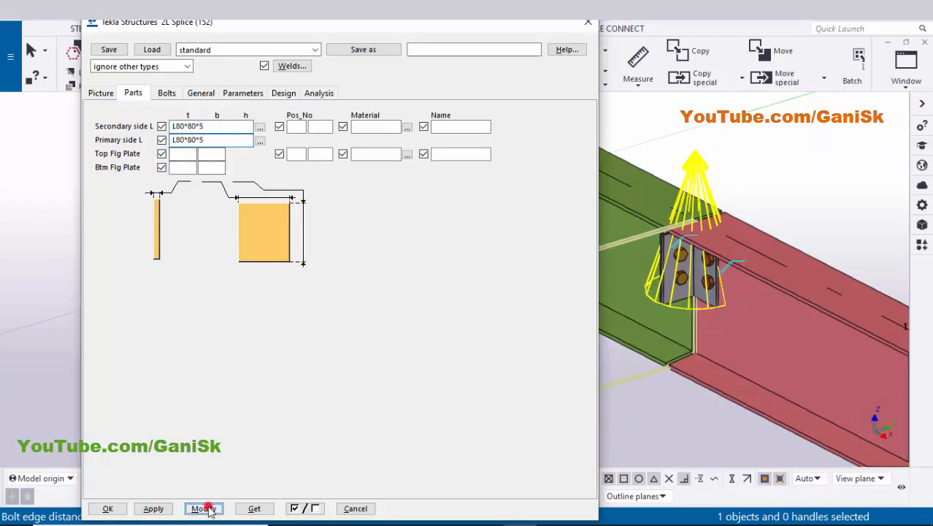
pyautogui.scroll(-2, 712, 318)
pyautogui.keyDown('ctrl'); pyautogui.moveTo(712, 318); pyautogui.dragTo(753, 317, button='middle'); pyautogui.keyUp('ctrl')
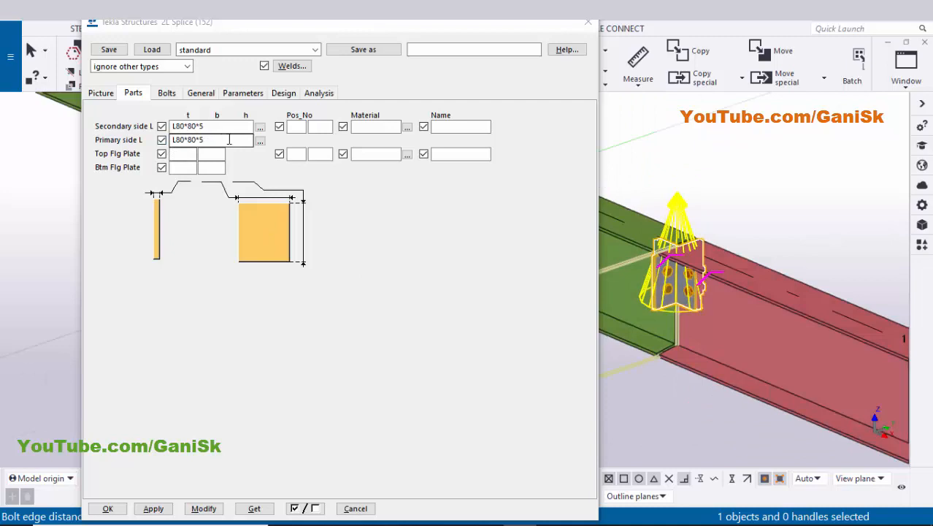
# Check the bolt size on the PDF drawing and set both the primary and secondary bolt sizes to 16.
pyautogui.click(174, 94)
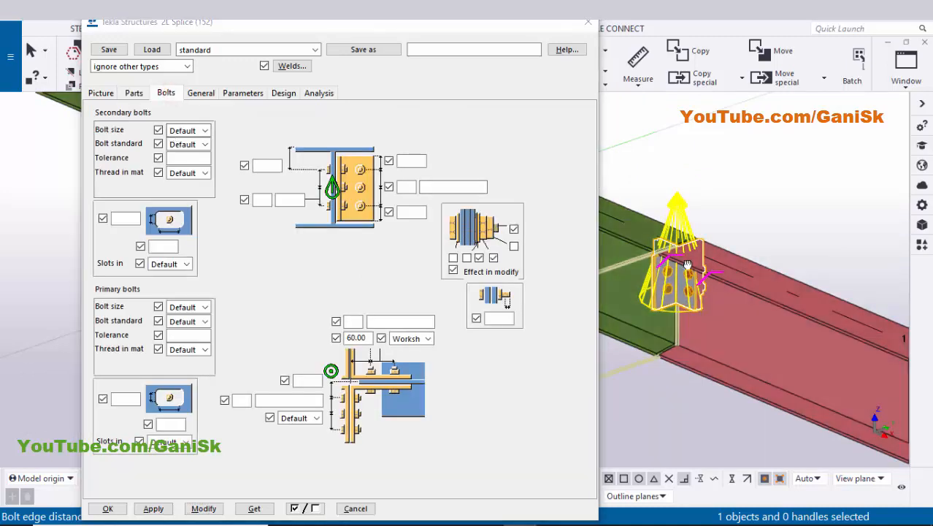
pyautogui.keyDown('ctrl'); pyautogui.moveTo(704, 323); pyautogui.dragTo(672, 274, button='middle'); pyautogui.keyUp('ctrl')
pyautogui.scroll(2, 673, 274)
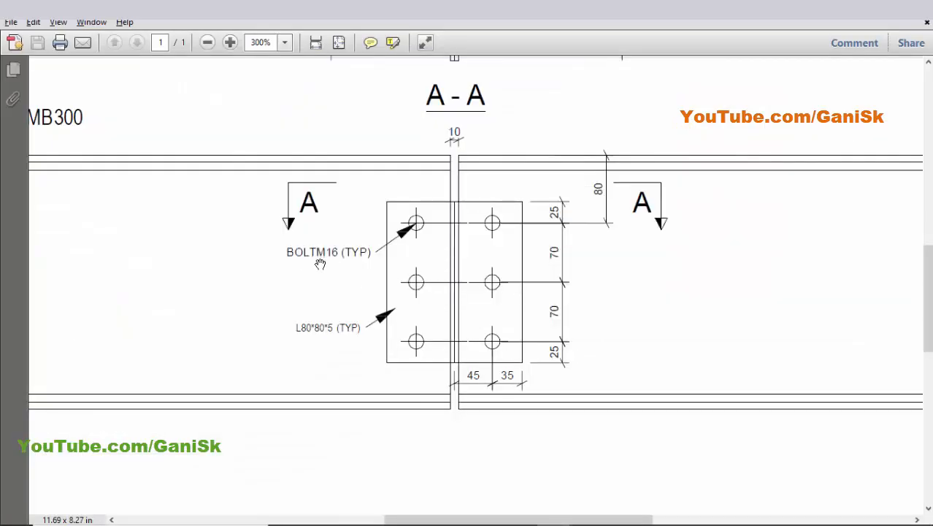
pyautogui.hotkey('alt', 'Tab')
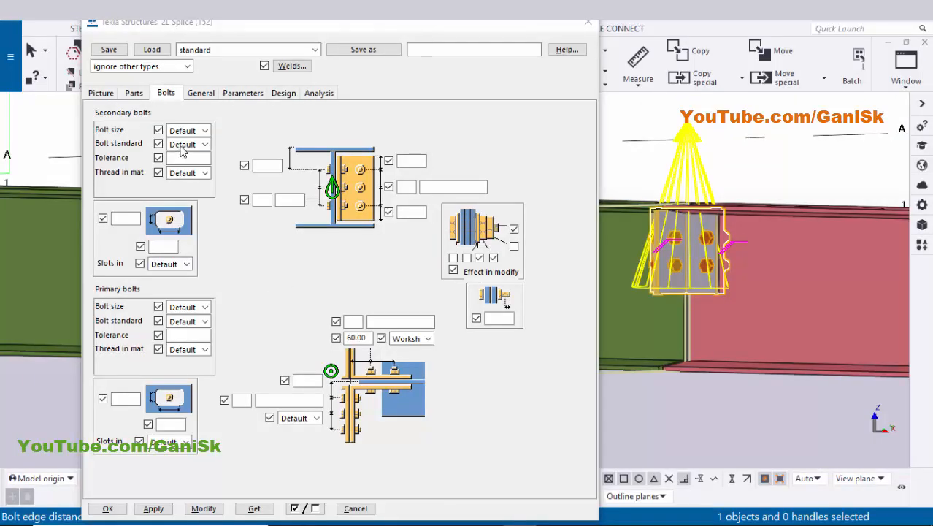
pyautogui.click(184, 307)
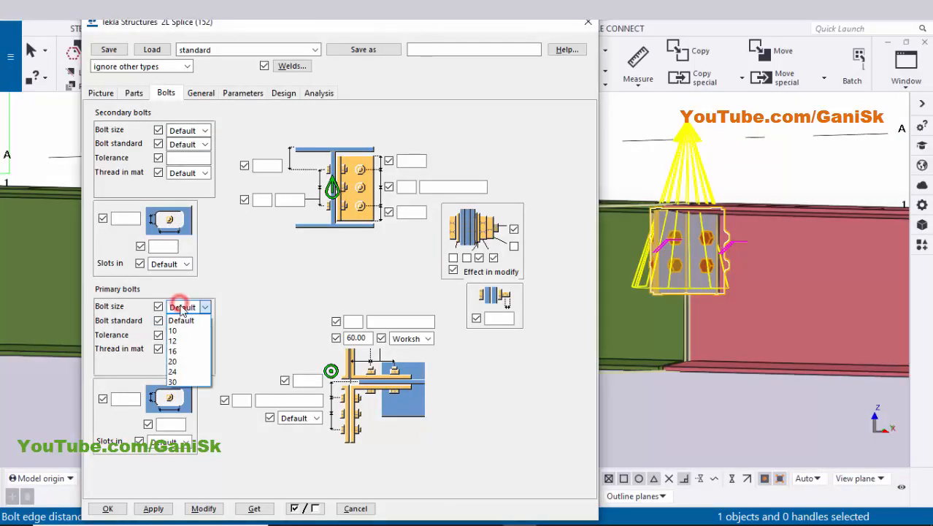
pyautogui.click(183, 351)
pyautogui.click(195, 130)
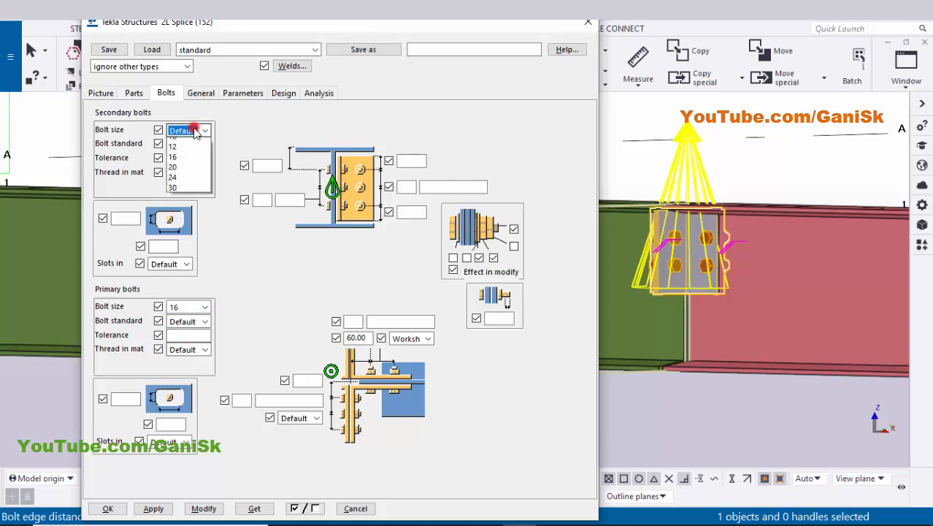
pyautogui.click(179, 157)
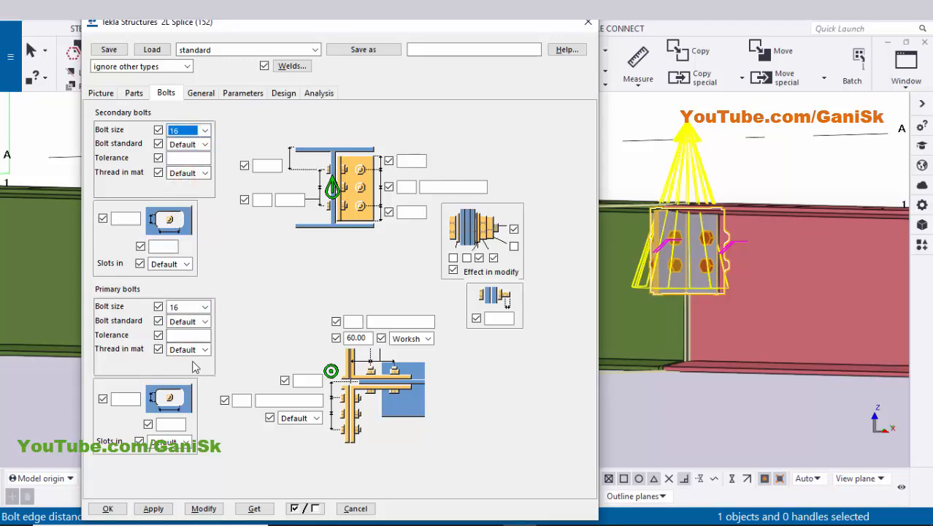
# Set the hole tolerance to 2 mm for both the primary and the secondary bolts.
pyautogui.click(186, 336)
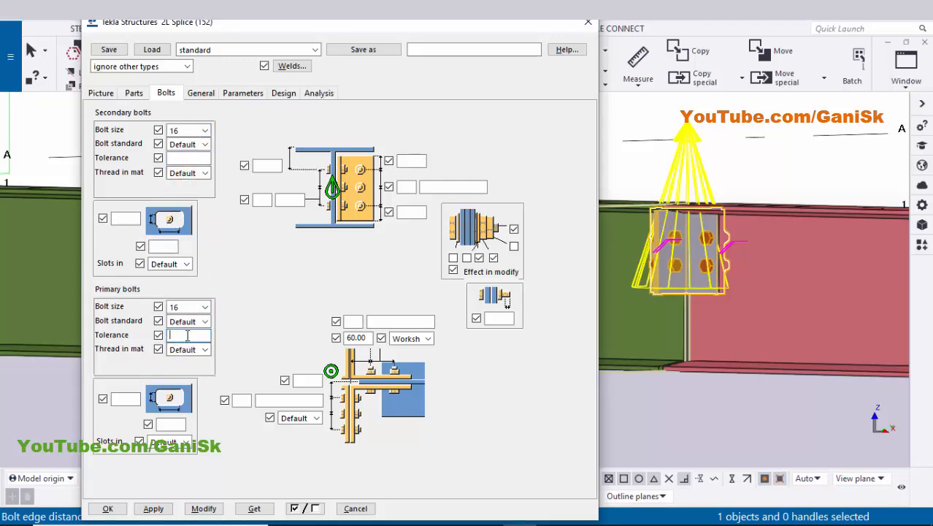
pyautogui.click(186, 159)
pyautogui.write('2')
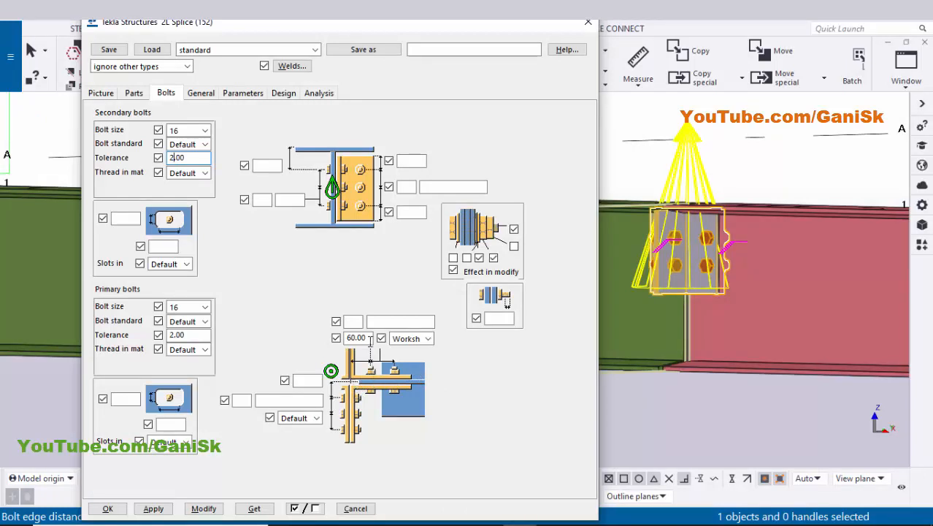
# Set the first-bolt distance to 45 mm on both legs of the splice angles, checking the dimensions against the PDF drawing.
pyautogui.moveTo(319, 337); pyautogui.dragTo(321, 349)
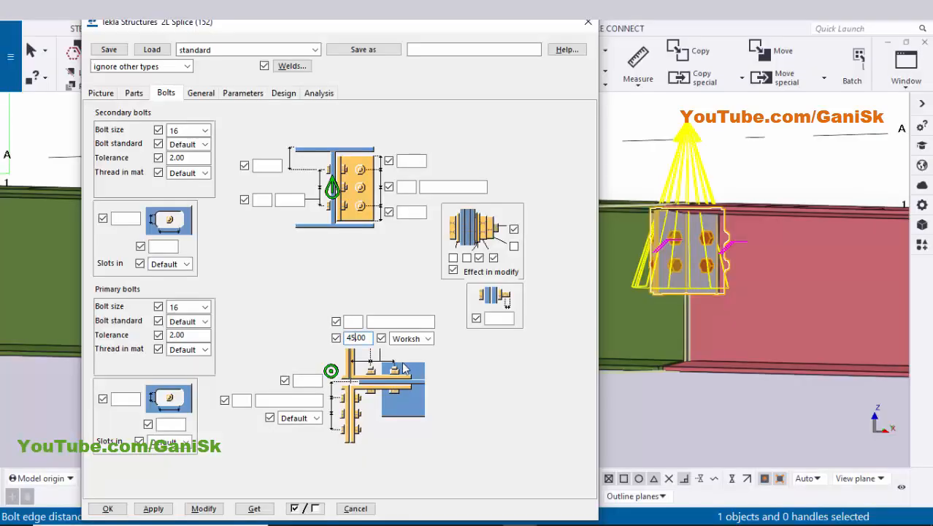
pyautogui.click(315, 381)
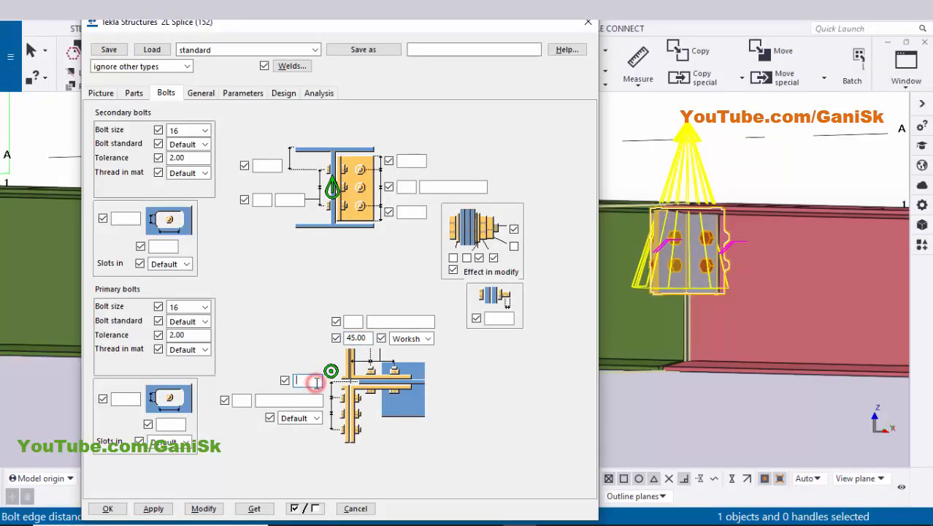
pyautogui.hotkey('alt', 'Tab')
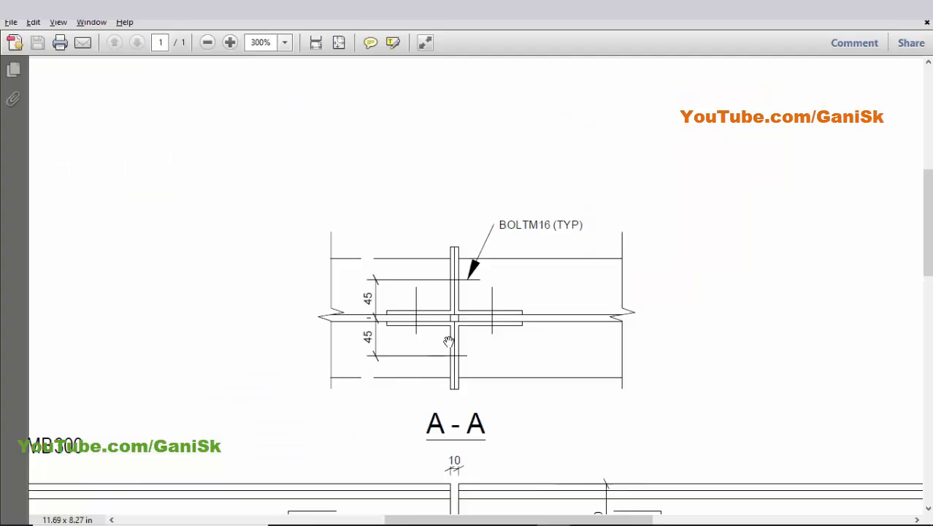
pyautogui.hotkey('alt', 'Tab')
pyautogui.hotkey('alt', 'Tab')
pyautogui.scroll(-5, 448, 361)
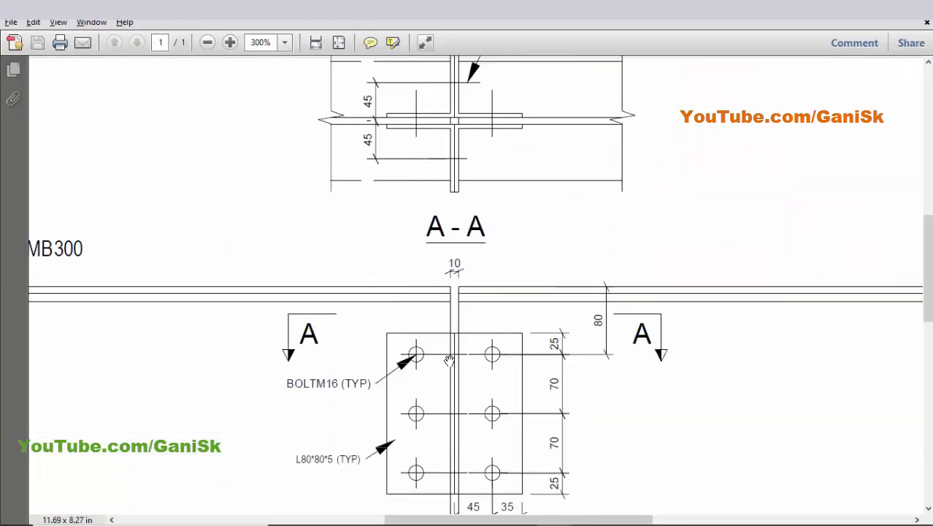
pyautogui.hotkey('alt', 'Tab')
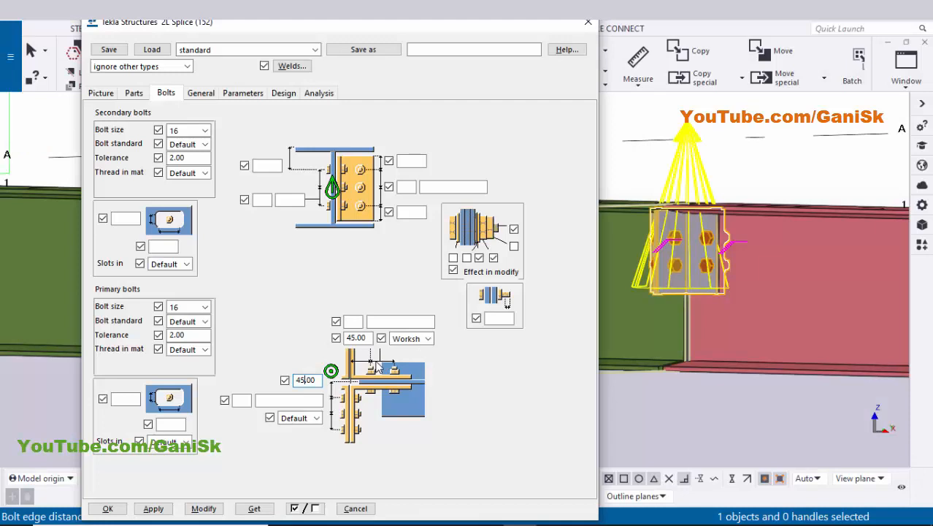
# Set the number of bolt columns to 1 on both angle legs and update the connection.
pyautogui.click(353, 321)
pyautogui.write('1')
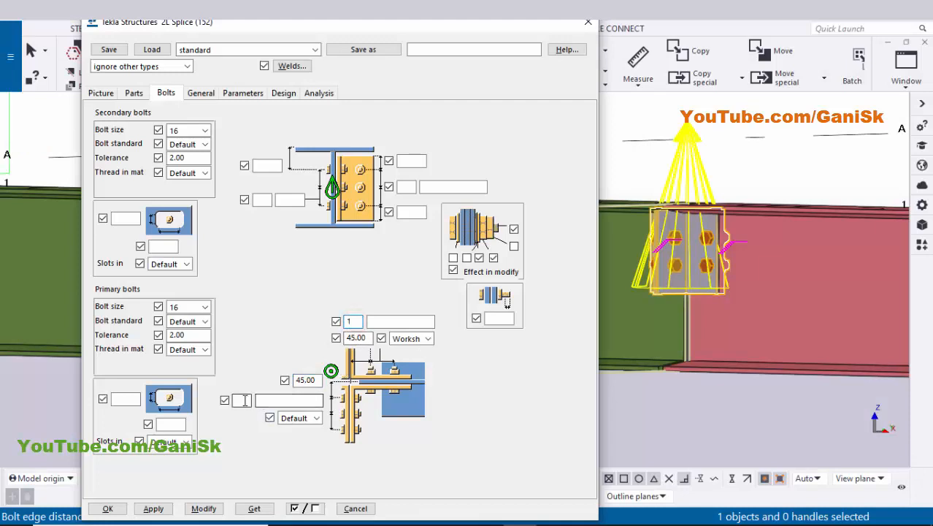
pyautogui.click(244, 400)
pyautogui.write('1')
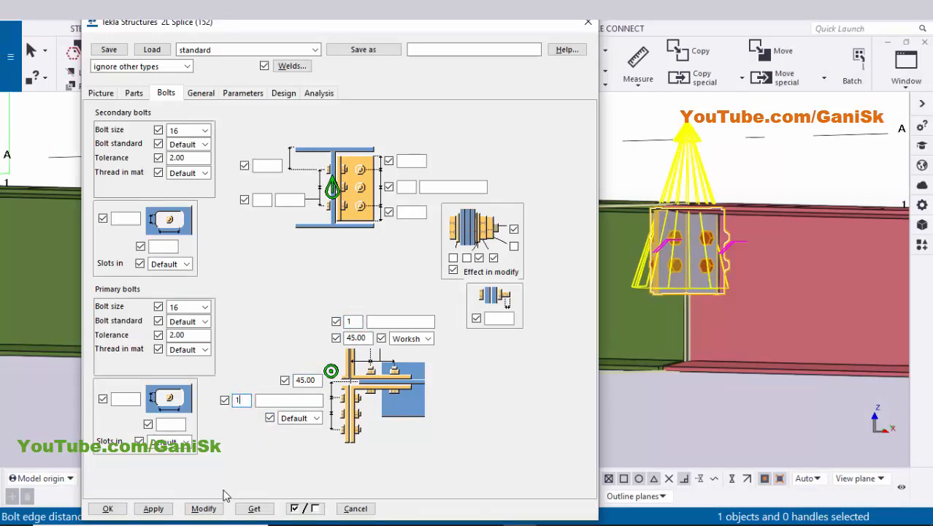
pyautogui.click(204, 508)
pyautogui.scroll(3, 693, 255)
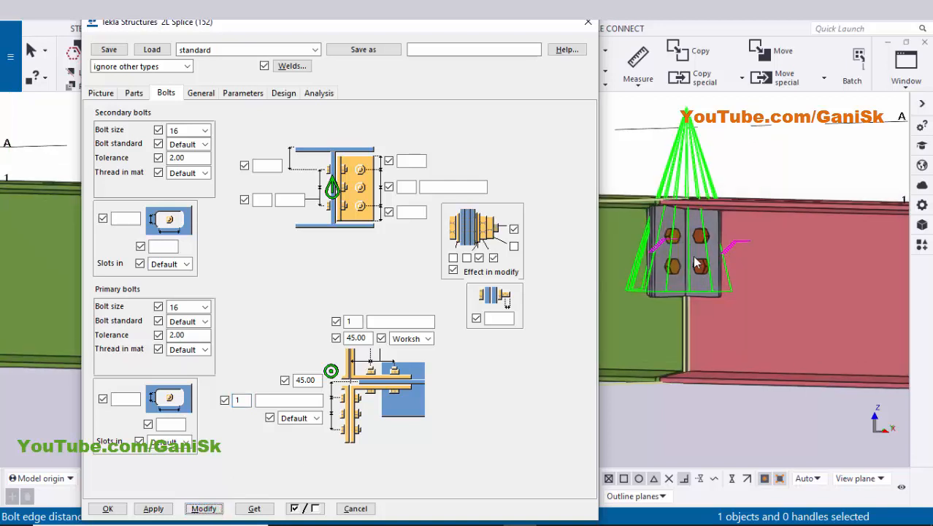
pyautogui.keyDown('ctrl'); pyautogui.moveTo(717, 246); pyautogui.dragTo(721, 272, button='middle'); pyautogui.keyUp('ctrl')
pyautogui.scroll(1, 722, 271)
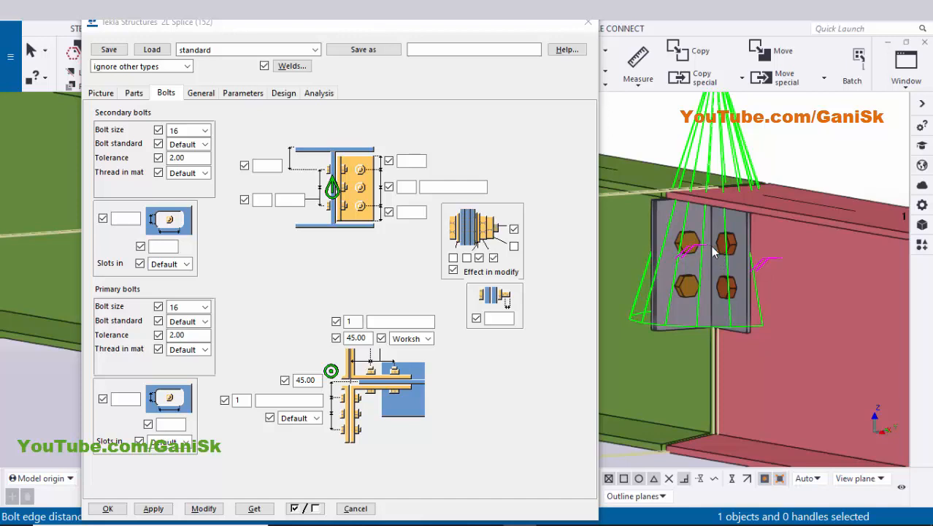
# Change the bolt assembly type to Site for both angle legs and update the connection.
pyautogui.click(417, 338)
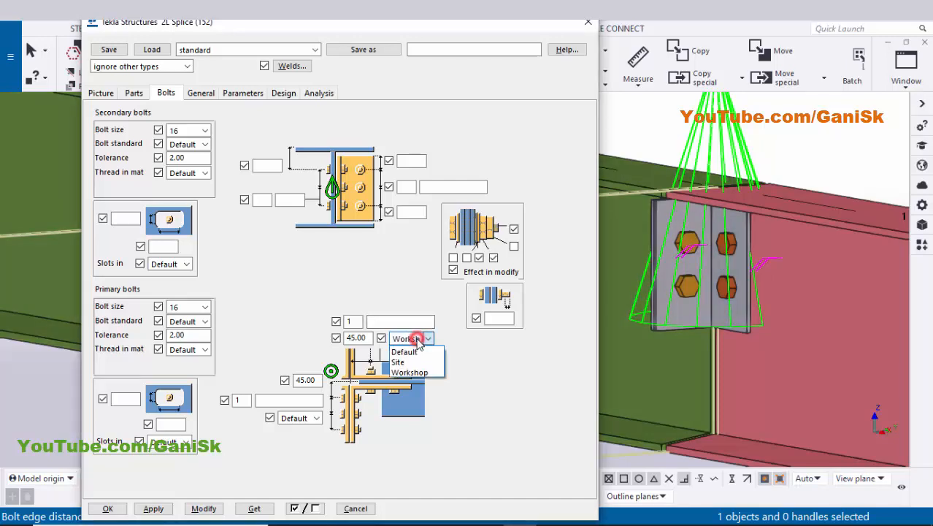
pyautogui.click(399, 363)
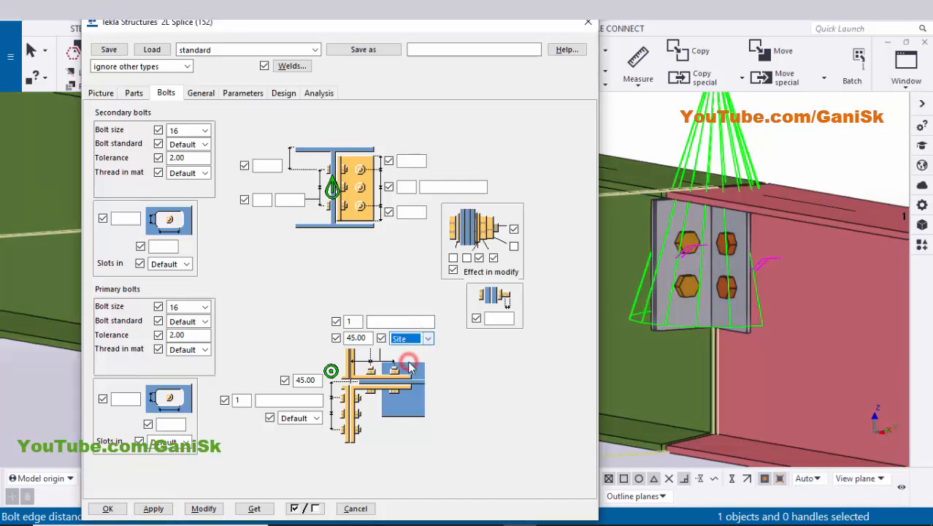
pyautogui.click(315, 419)
pyautogui.click(292, 439)
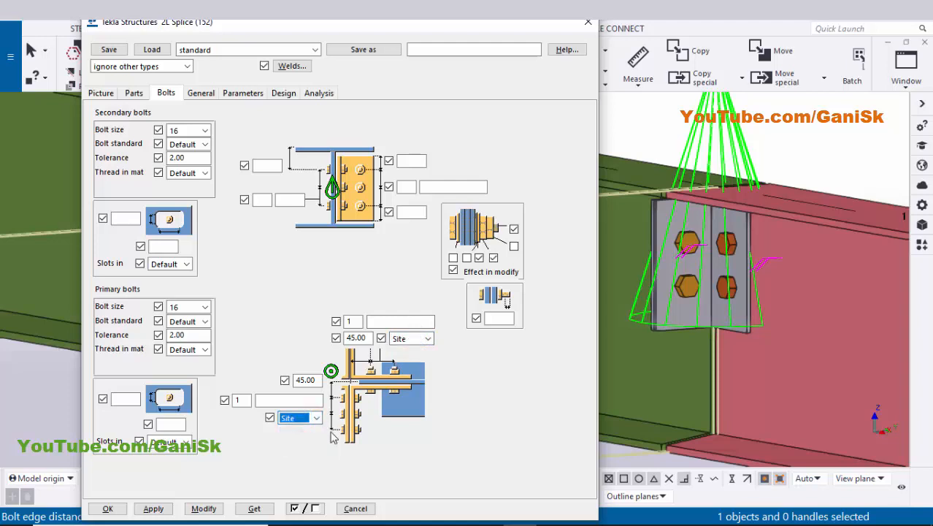
pyautogui.click(203, 509)
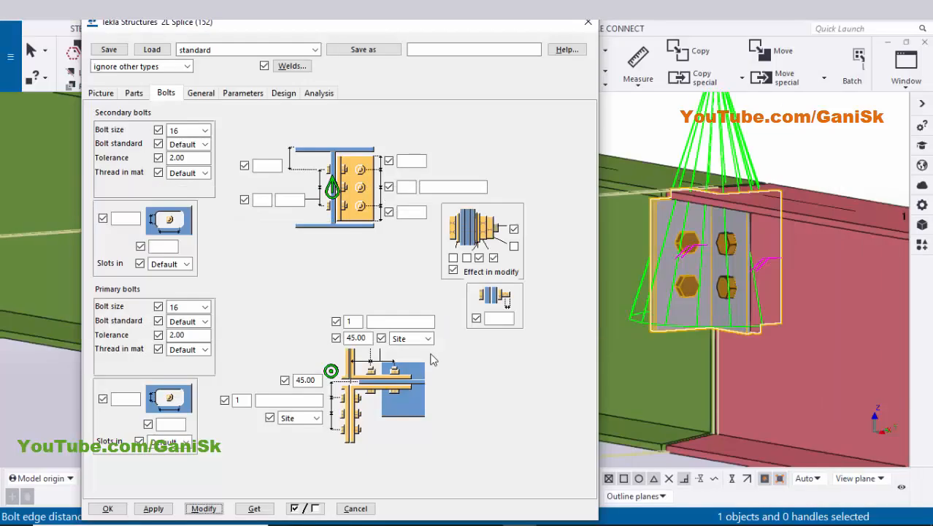
# Set the upper and lower vertical bolt edge distances on the splice angles to 25 mm each.
pyautogui.click(412, 161)
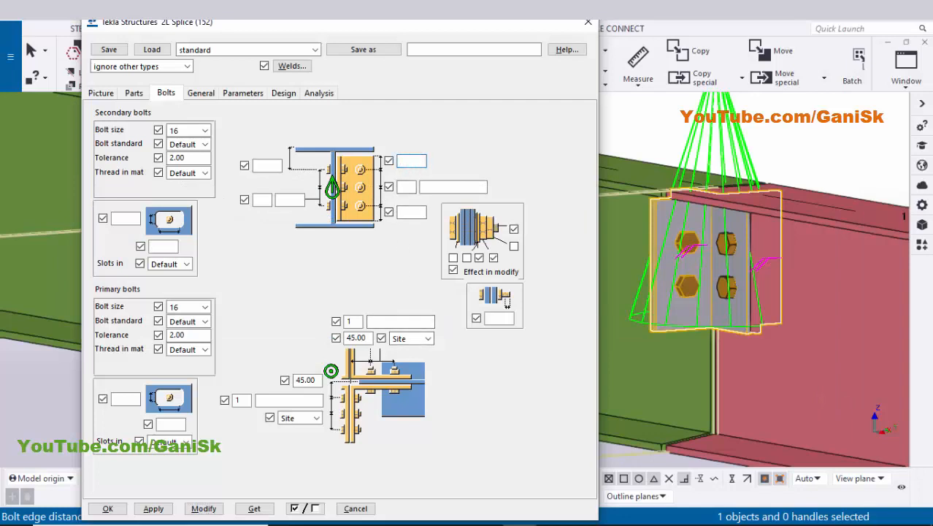
pyautogui.write('25')
pyautogui.click(412, 212)
pyautogui.write('25')
# Set the vertical bolt rows to 3 with 70 mm spacing for both bolt groups of the splice.
pyautogui.click(407, 189)
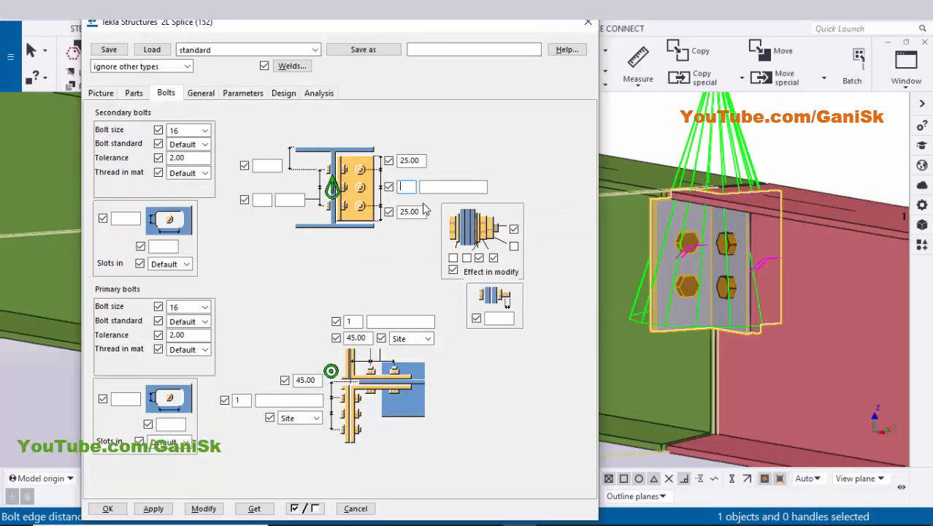
pyautogui.click(406, 187)
pyautogui.write('3')
pyautogui.click(436, 186)
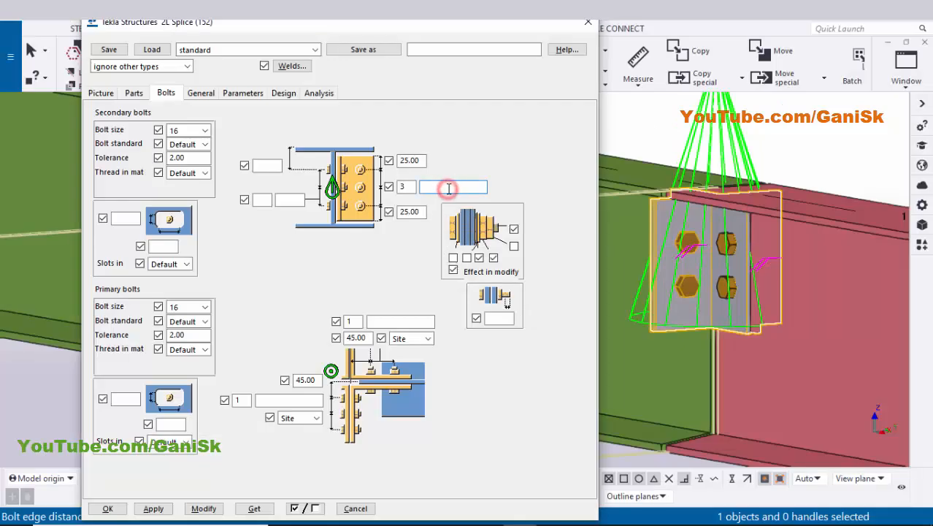
pyautogui.write('70')
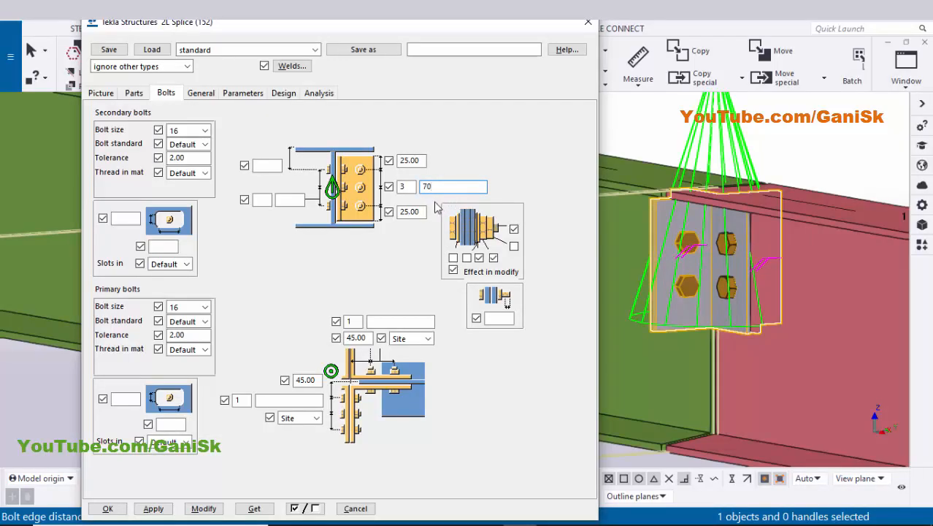
pyautogui.click(259, 199)
pyautogui.write('3')
pyautogui.click(284, 199)
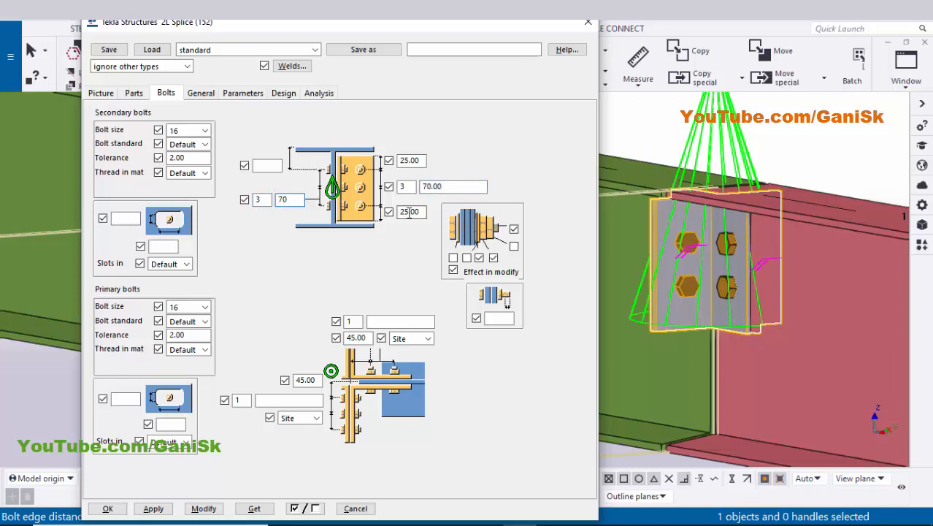
# Set the distance from the beam's top to the first bolt to 80 mm per the PDF drawing, and update the connection.
pyautogui.hotkey('alt', 'Tab')
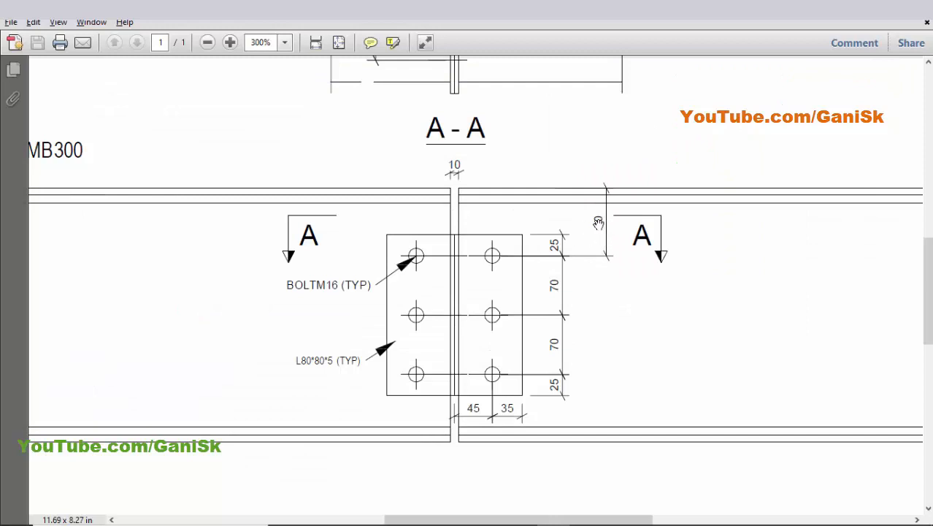
pyautogui.hotkey('alt', 'Tab')
pyautogui.click(268, 166)
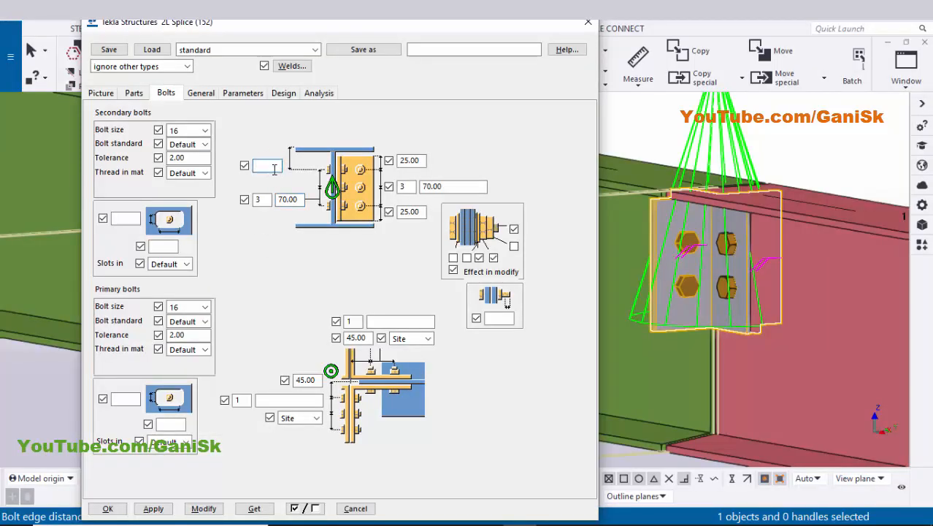
pyautogui.click(203, 508)
pyautogui.scroll(-1, 696, 353)
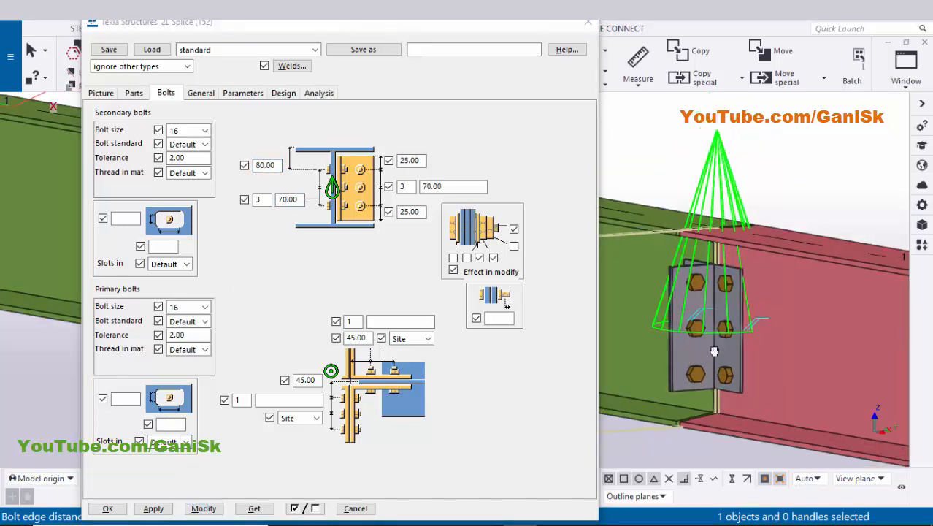
pyautogui.keyDown('ctrl'); pyautogui.moveTo(713, 348); pyautogui.dragTo(539, 322, button='middle'); pyautogui.keyUp('ctrl')
pyautogui.scroll(2, 746, 326)
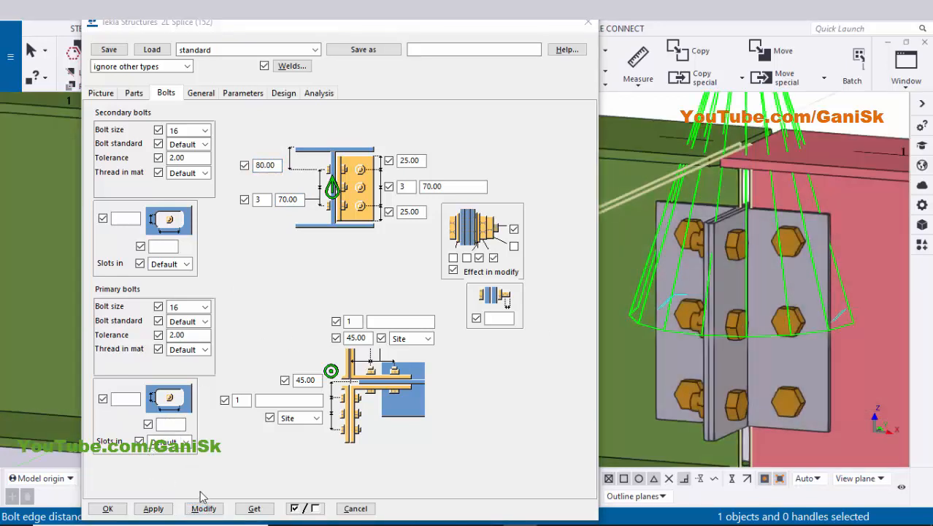
# Update the splice with the bolt settings, apply them and close the connection properties.
pyautogui.click(204, 508)
pyautogui.click(153, 509)
pyautogui.click(107, 509)
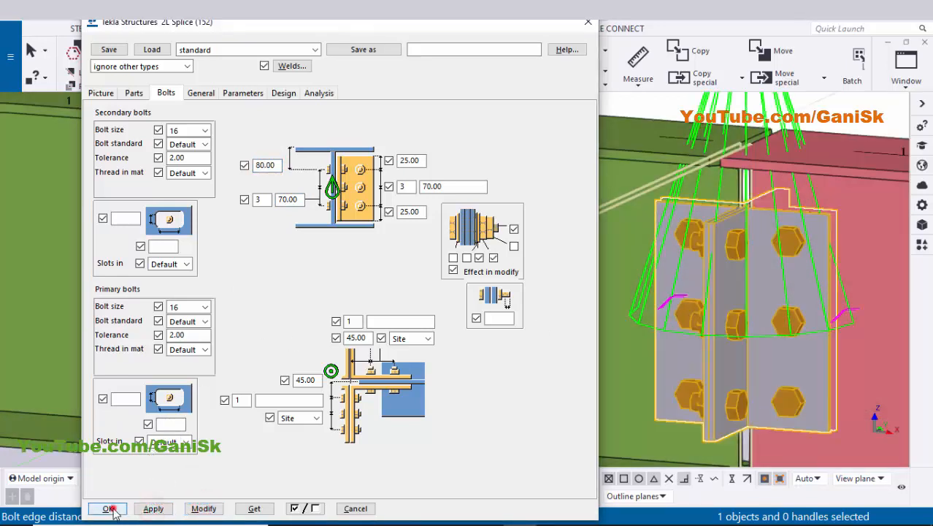
# Centre the view rotation on the splice bolts and examine the finished connection from both sides of the beam.
pyautogui.keyDown('ctrl'); pyautogui.moveTo(402, 354); pyautogui.dragTo(423, 177, button='middle'); pyautogui.keyUp('ctrl')
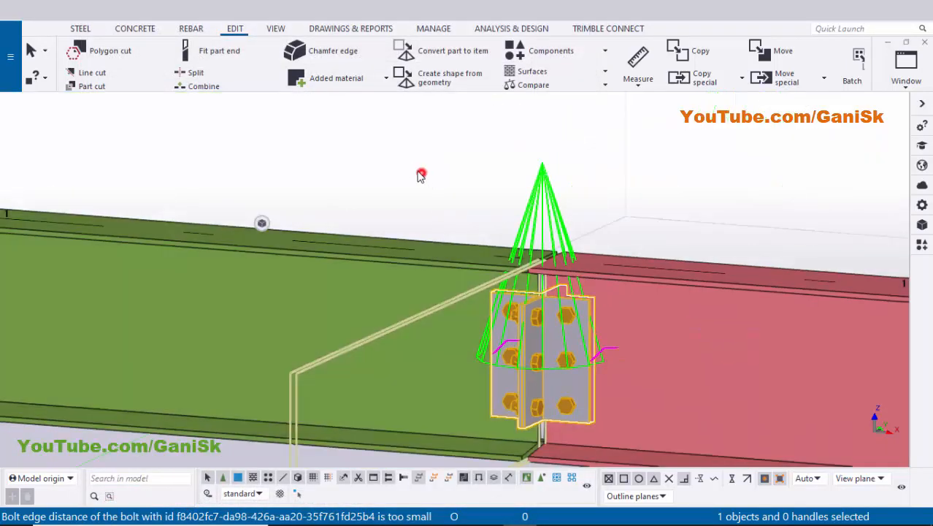
pyautogui.rightClick(412, 155)
pyautogui.click(447, 229)
pyautogui.scroll(2, 539, 362)
pyautogui.press('v')
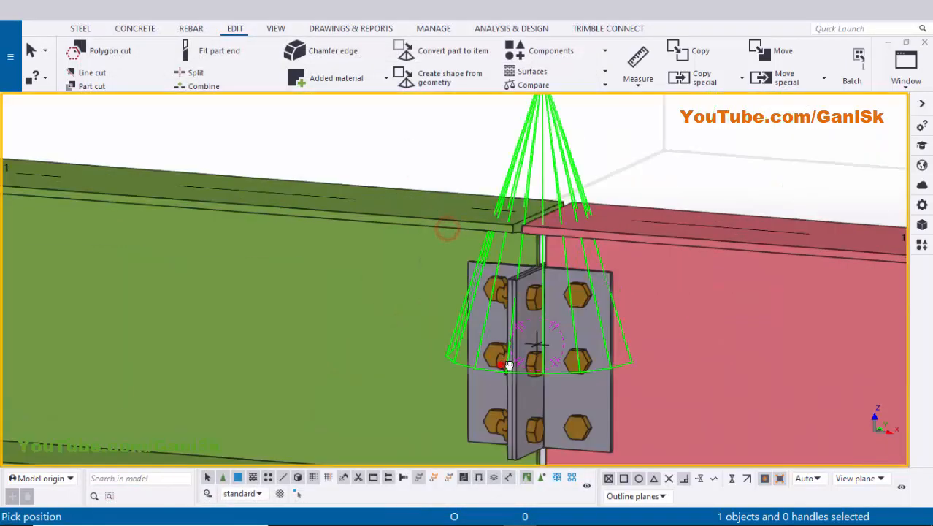
pyautogui.click(501, 364)
pyautogui.keyDown('ctrl'); pyautogui.moveTo(602, 357); pyautogui.dragTo(702, 341, button='middle'); pyautogui.keyUp('ctrl')
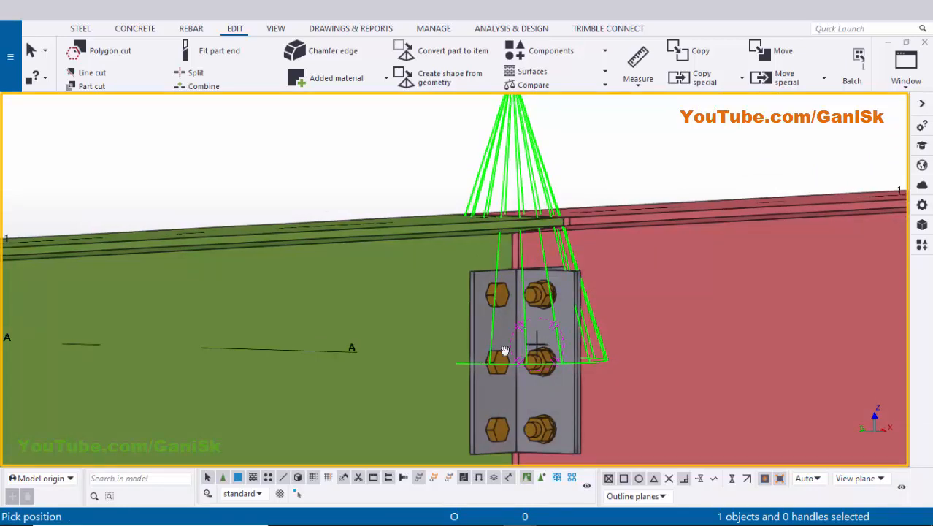
pyautogui.keyDown('ctrl'); pyautogui.moveTo(504, 350); pyautogui.dragTo(81, 353, button='middle'); pyautogui.keyUp('ctrl')
pyautogui.keyDown('ctrl'); pyautogui.moveTo(219, 354); pyautogui.dragTo(571, 363, button='middle'); pyautogui.keyUp('ctrl')
# Compare the modelled splice's angles and bolt layout with the elevation and section A-A on the PDF drawing.
pyautogui.hotkey('alt', 'Tab')
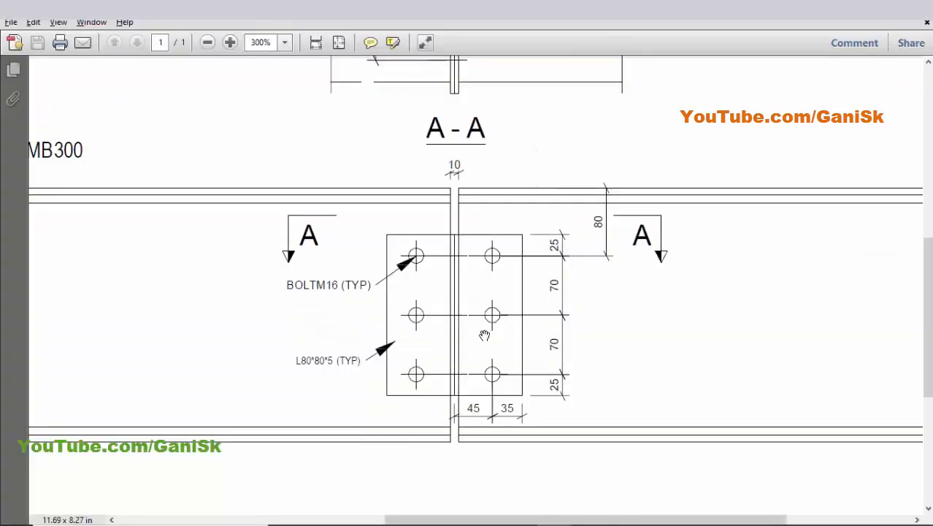
pyautogui.keyDown('ctrl'); pyautogui.scroll(-3, 488, 270); pyautogui.keyUp('ctrl')
pyautogui.keyDown('ctrl'); pyautogui.scroll(2, 462, 229); pyautogui.keyUp('ctrl')
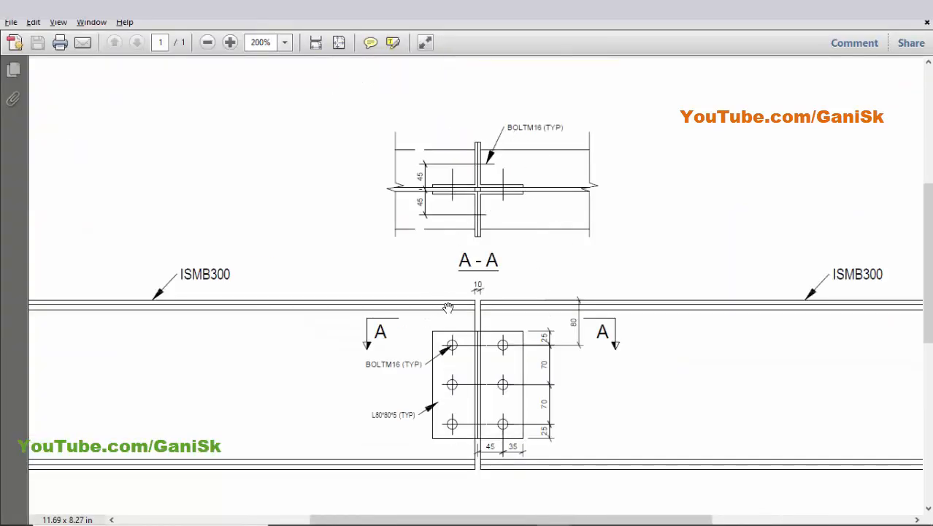
pyautogui.hotkey('alt', 'Tab')
pyautogui.keyDown('ctrl'); pyautogui.moveTo(615, 369); pyautogui.dragTo(538, 357, button='middle'); pyautogui.keyUp('ctrl')
pyautogui.scroll(1, 538, 358)
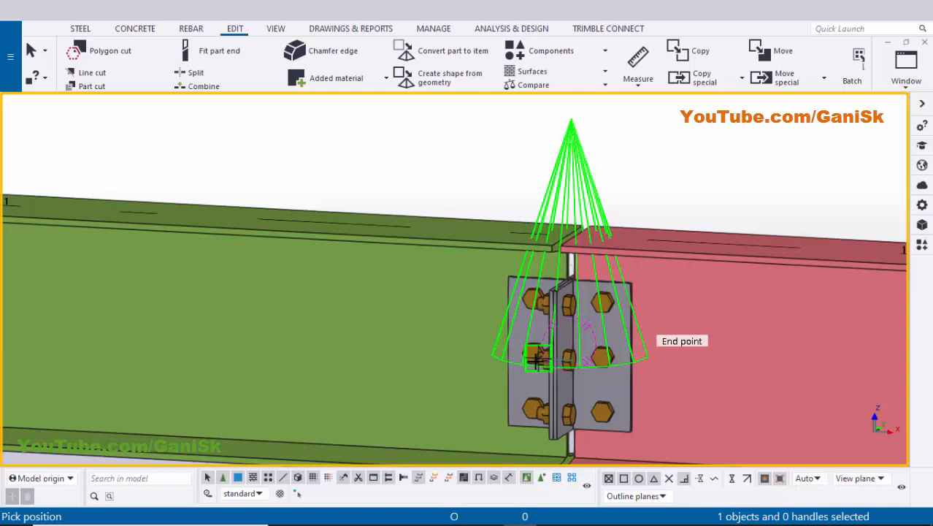
pyautogui.keyDown('ctrl'); pyautogui.moveTo(601, 381); pyautogui.dragTo(665, 376, button='middle'); pyautogui.keyUp('ctrl')
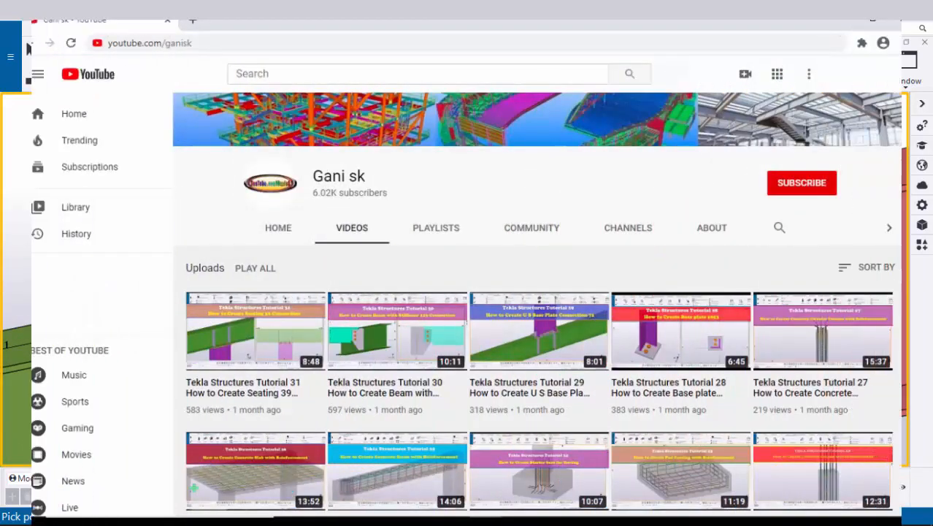